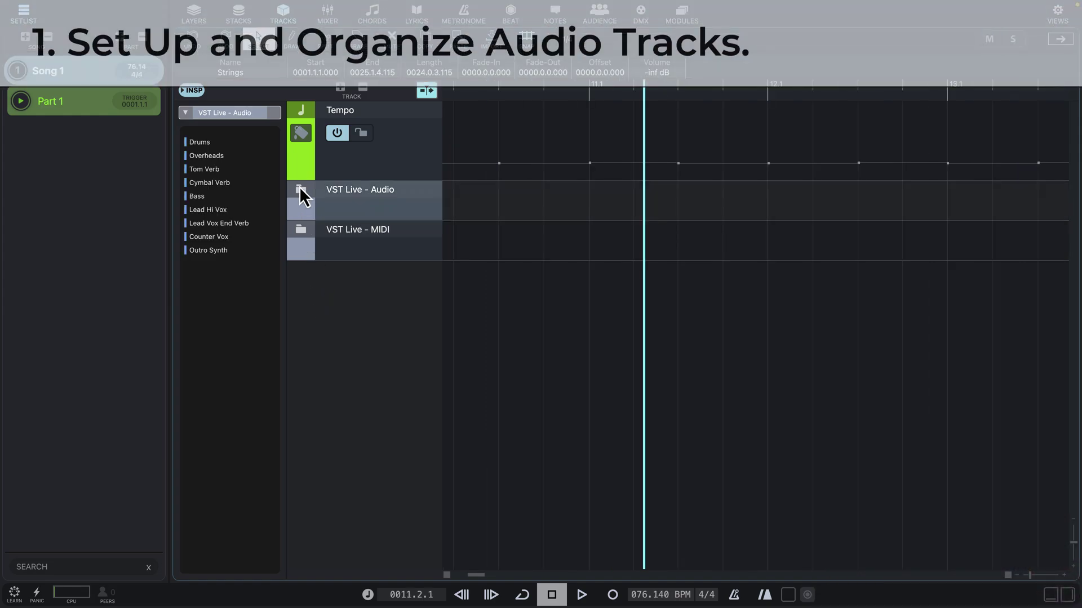
- Expand the Audio folder and rename its Drums track to 'Kick, Snare & Toms'
{"action": "left_click", "coordinate": [301, 190]}
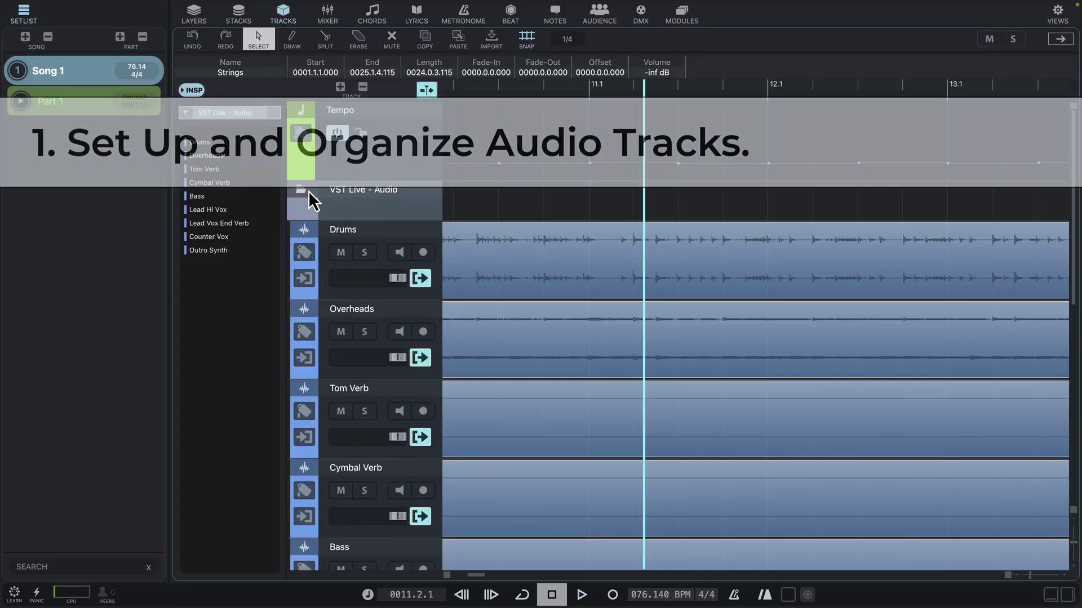
{"action": "left_click", "coordinate": [381, 232]}
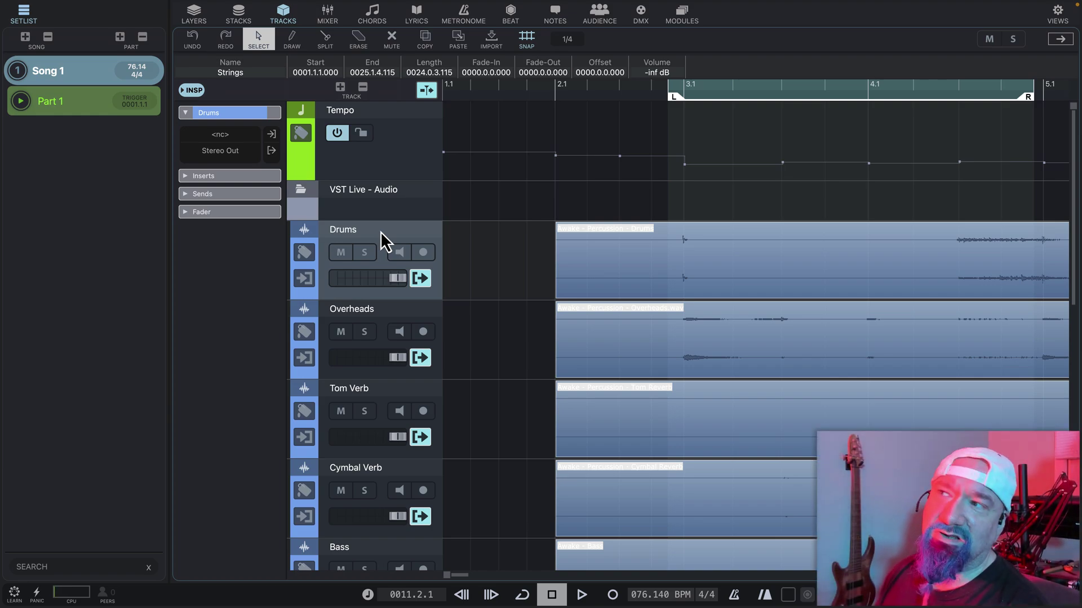
{"action": "double_click", "coordinate": [347, 232]}
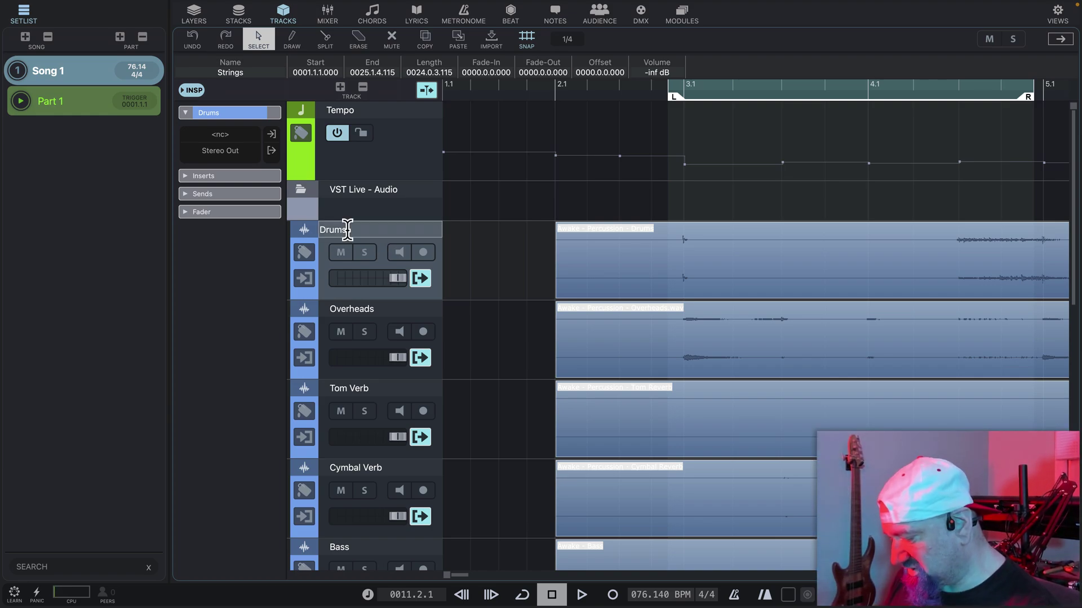
{"action": "type", "text": "Kick, "}
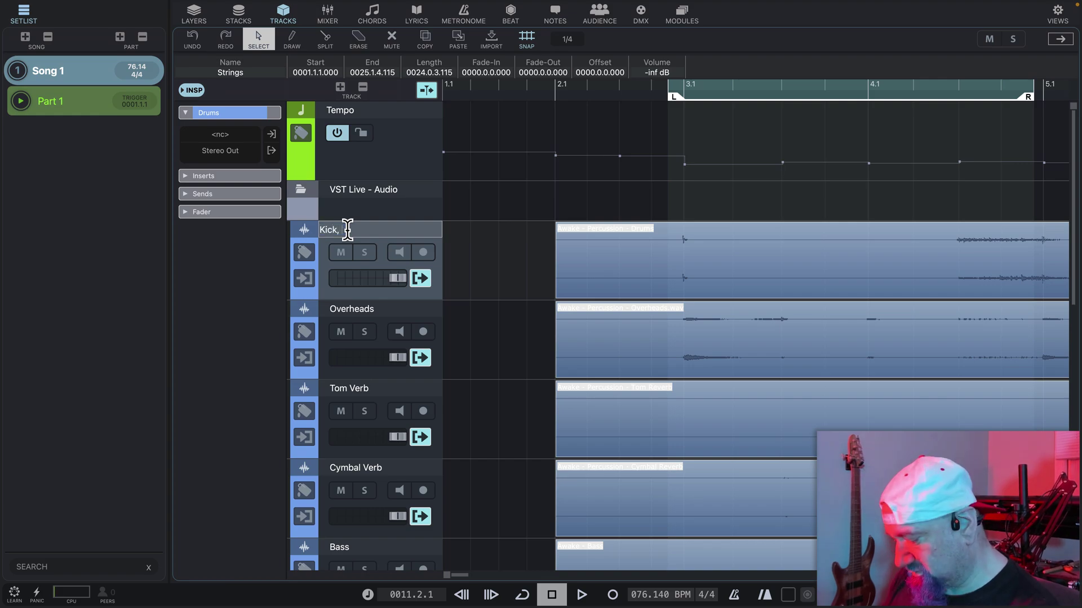
{"action": "type", "text": "Snare & Toms"}
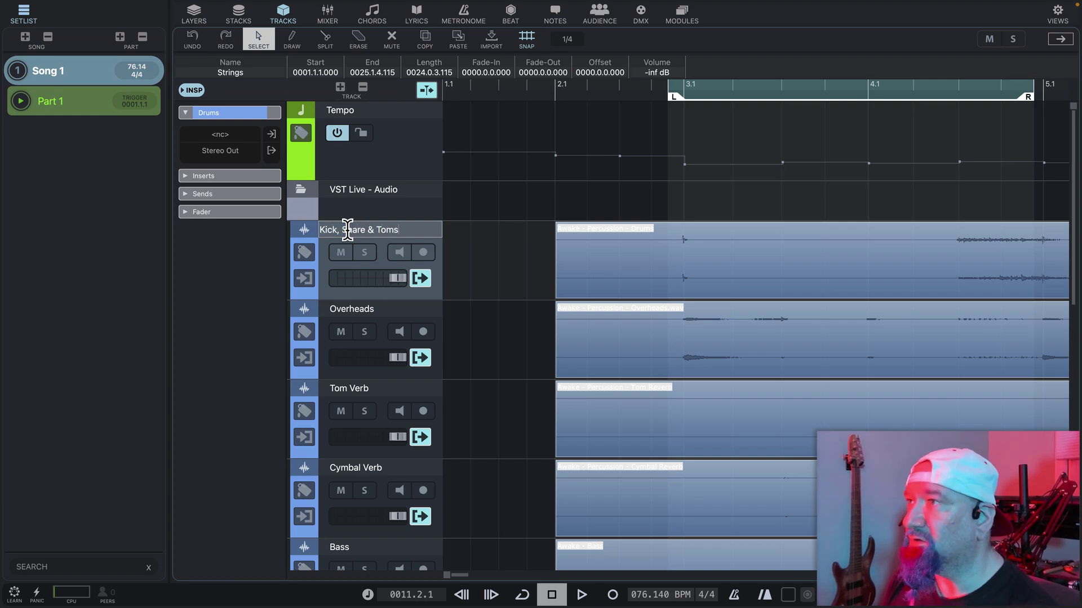
{"action": "key", "text": "Return"}
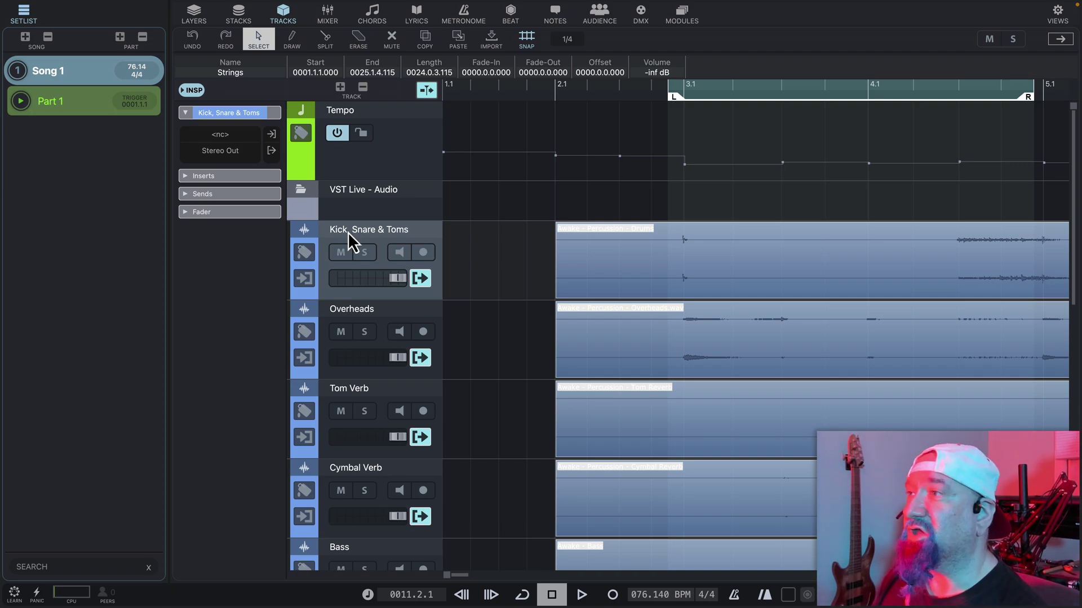
{"action": "scroll", "coordinate": [365, 368], "scroll_direction": "down", "scroll_amount": 1}
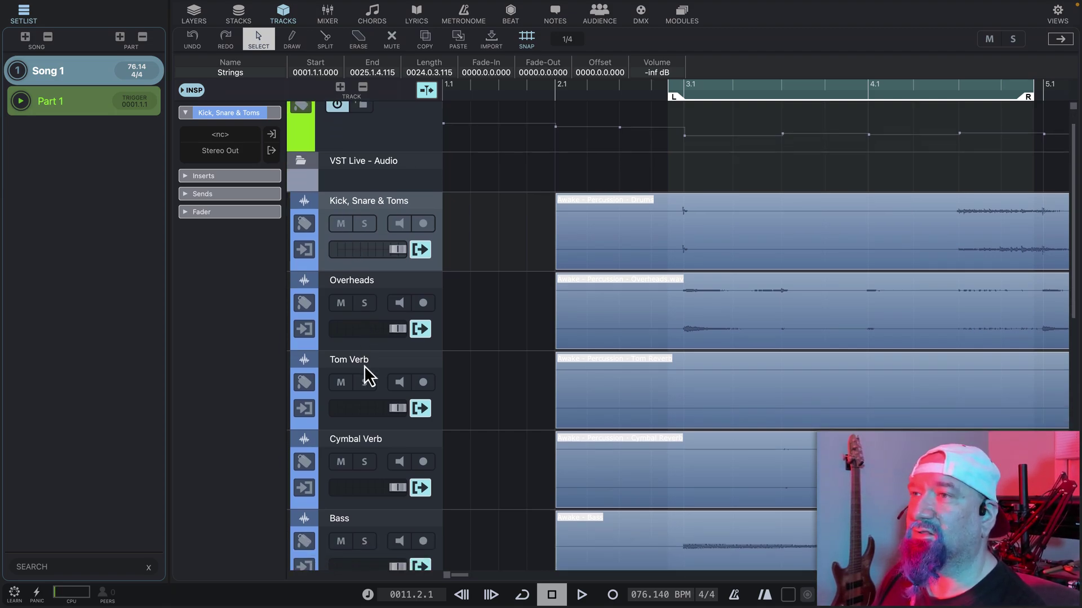
{"action": "scroll", "coordinate": [364, 366], "scroll_direction": "down", "scroll_amount": 1}
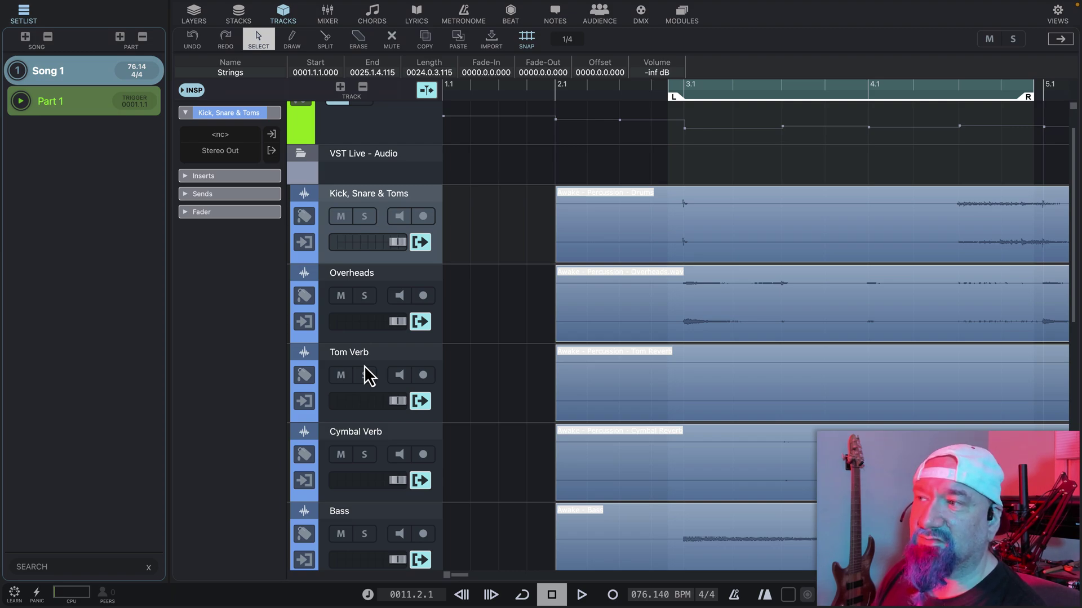
{"action": "scroll", "coordinate": [364, 366], "scroll_direction": "down", "scroll_amount": 2}
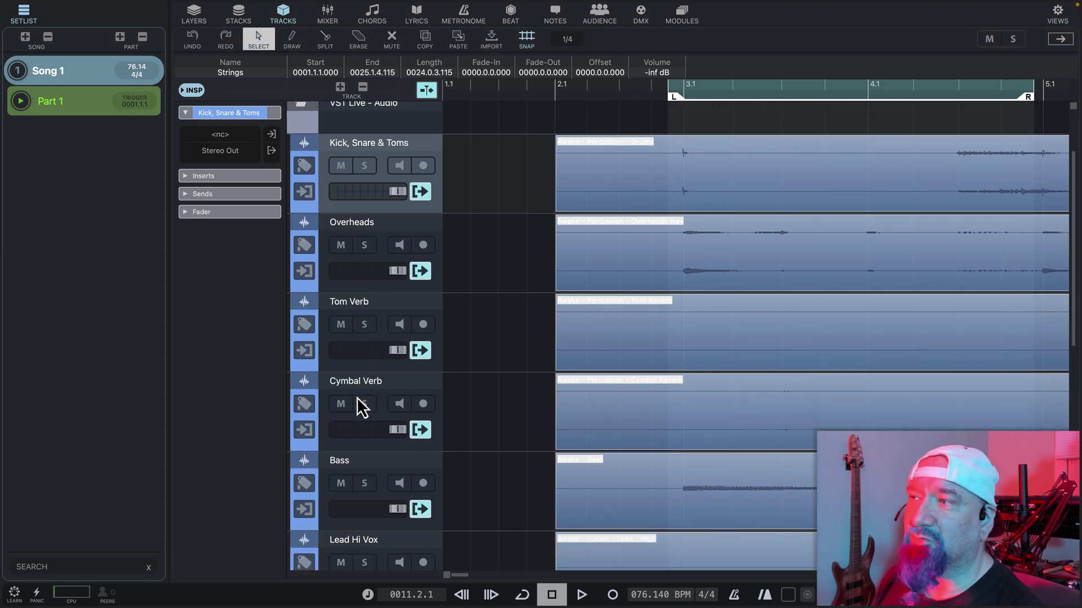
{"action": "scroll", "coordinate": [361, 406], "scroll_direction": "down", "scroll_amount": 3}
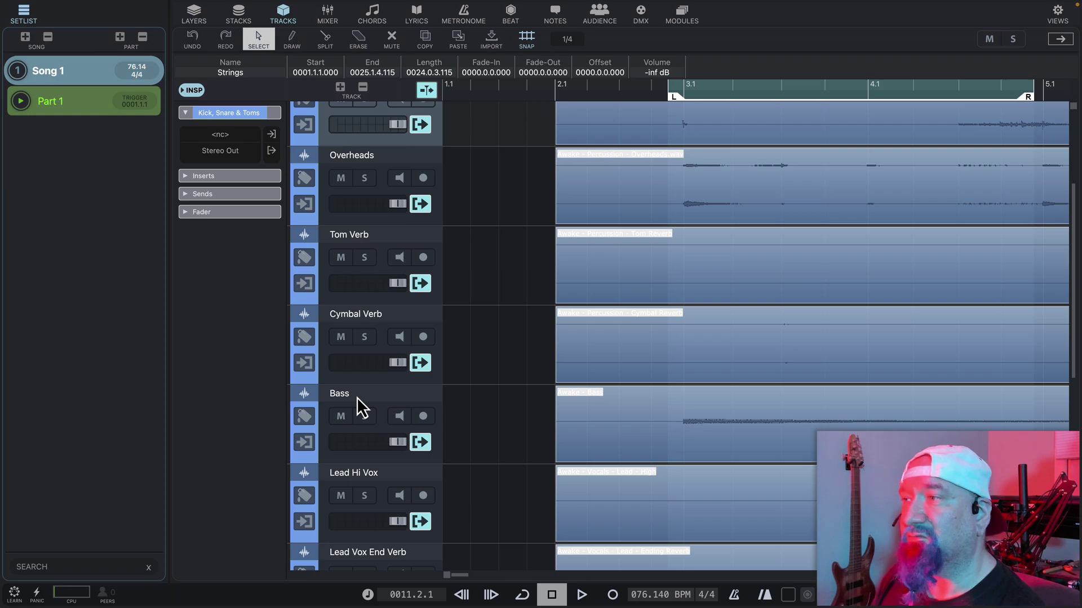
{"action": "scroll", "coordinate": [361, 405], "scroll_direction": "down", "scroll_amount": 3}
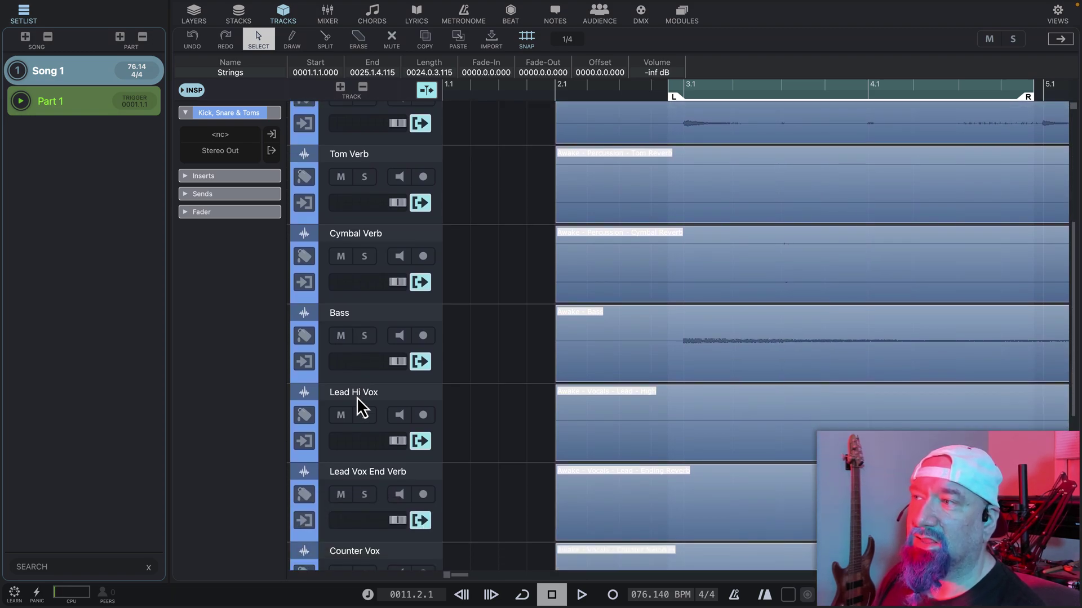
{"action": "scroll", "coordinate": [357, 397], "scroll_direction": "down", "scroll_amount": 1}
{"action": "scroll", "coordinate": [361, 405], "scroll_direction": "down", "scroll_amount": 3}
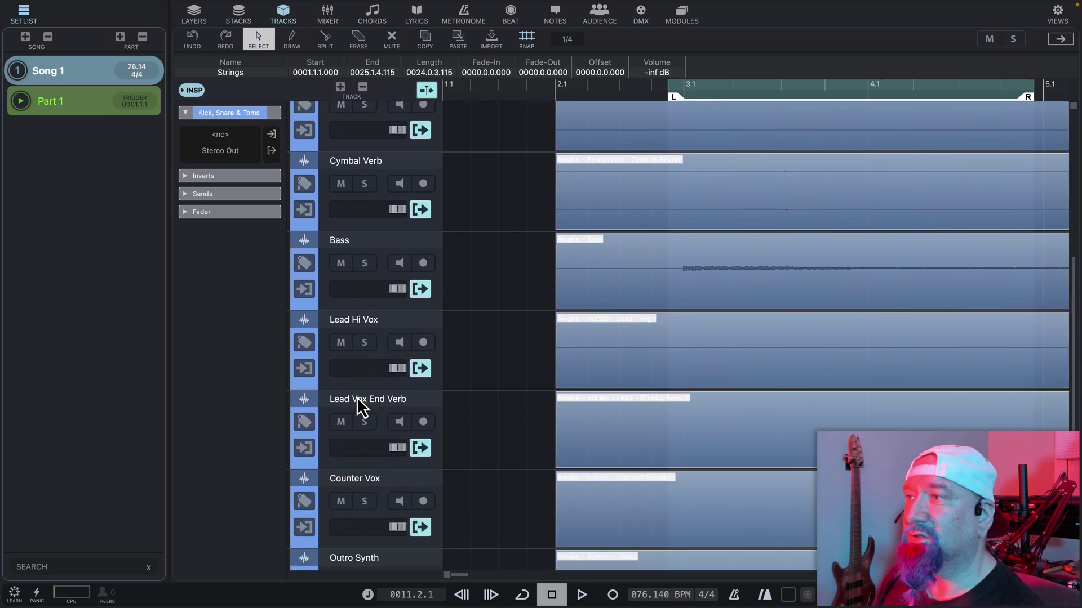
{"action": "scroll", "coordinate": [357, 398], "scroll_direction": "down", "scroll_amount": 3}
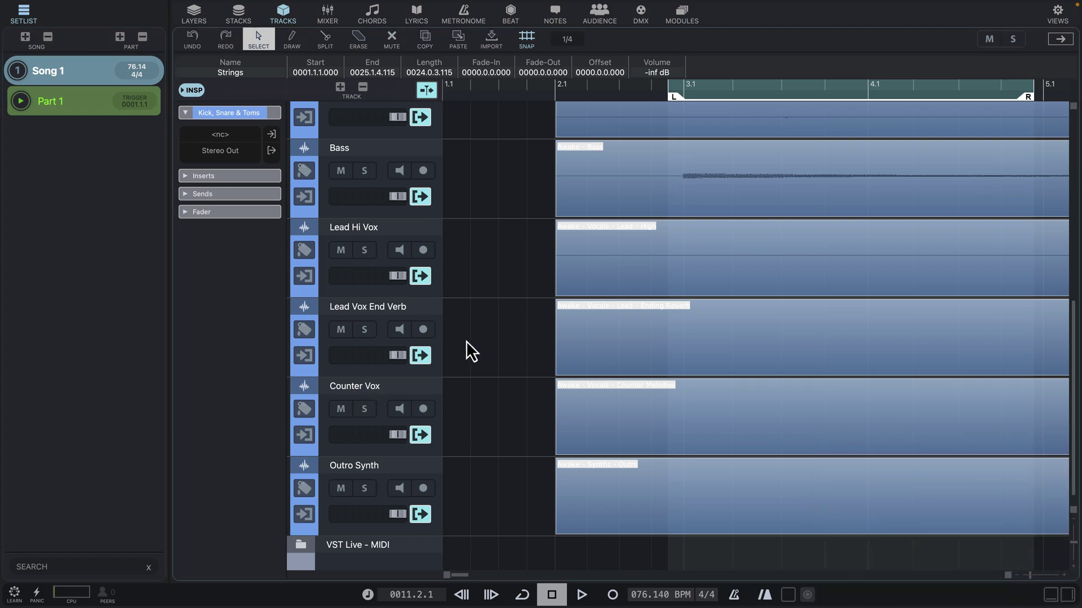
- Show the mixer and add Song 2 (120 BPM, 4/4) to the setlist
{"action": "left_click", "coordinate": [331, 11]}
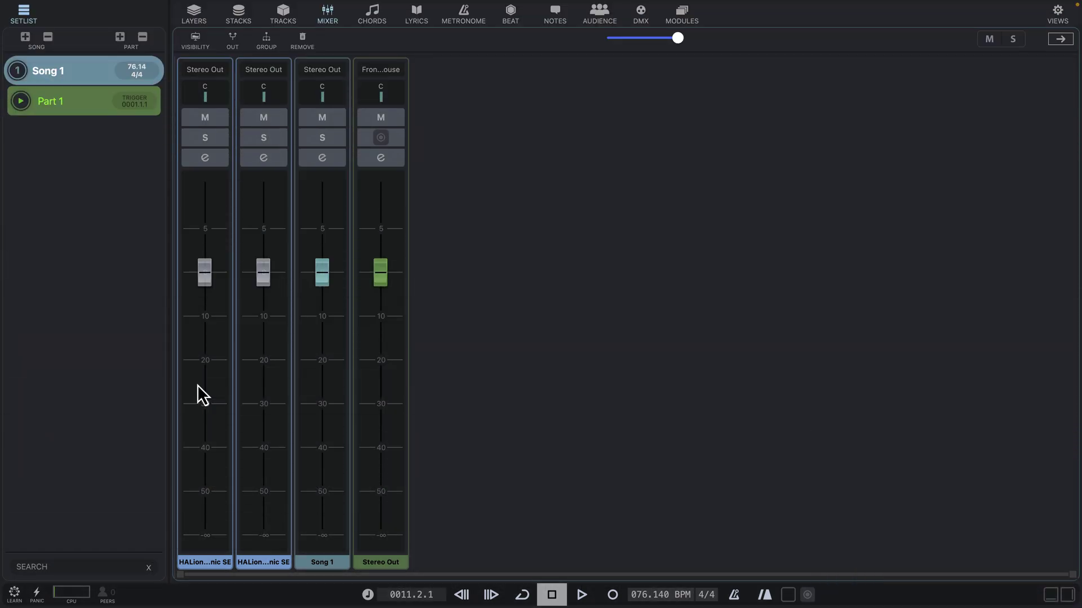
{"action": "left_click", "coordinate": [22, 37]}
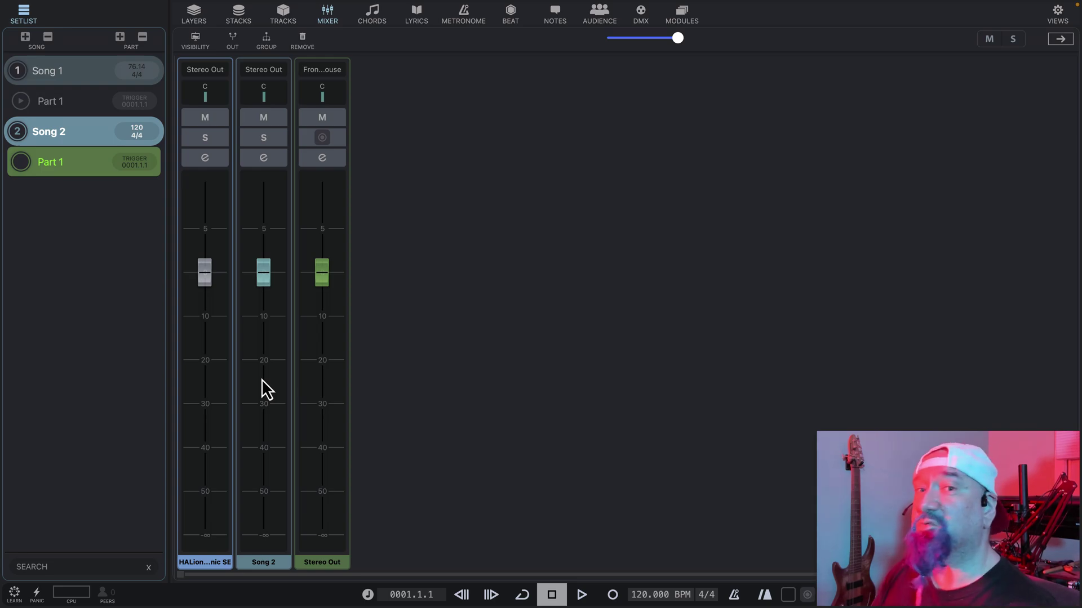
- Reload Song 1 and expand its channel strip into separate per-track channels
{"action": "left_click", "coordinate": [106, 78]}
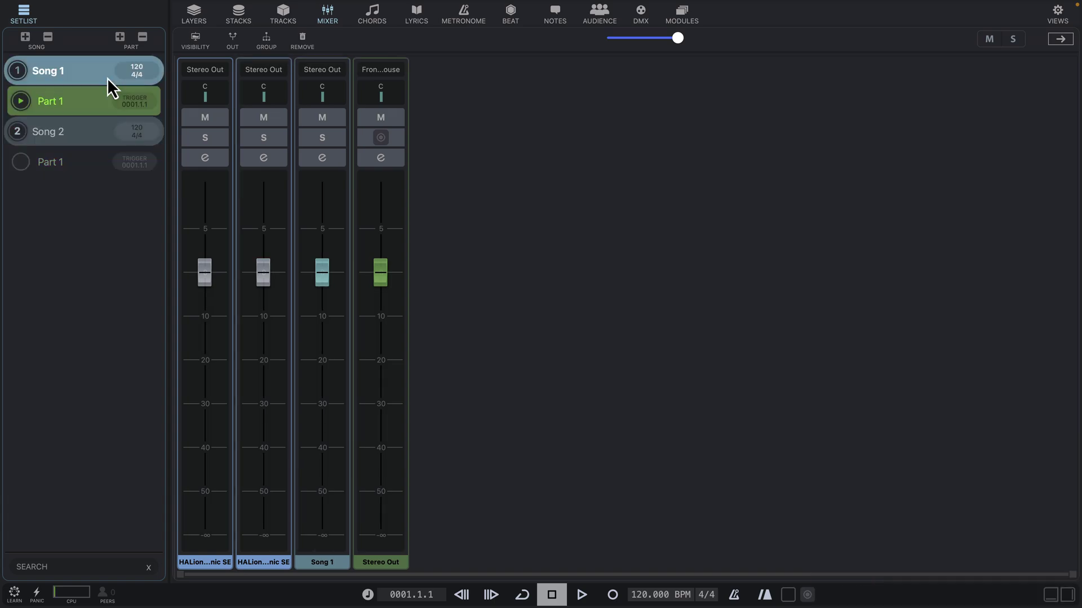
{"action": "left_click", "coordinate": [327, 155]}
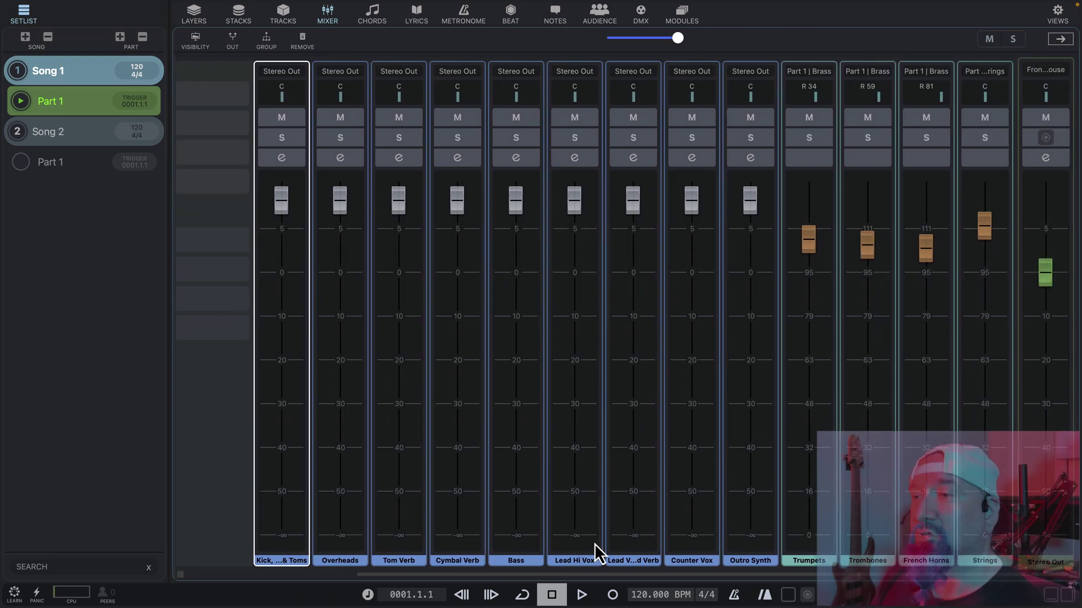
- During playback, solo Kick, Snare & Toms and Overheads and lower both to about 0 dB
{"action": "left_click", "coordinate": [582, 596]}
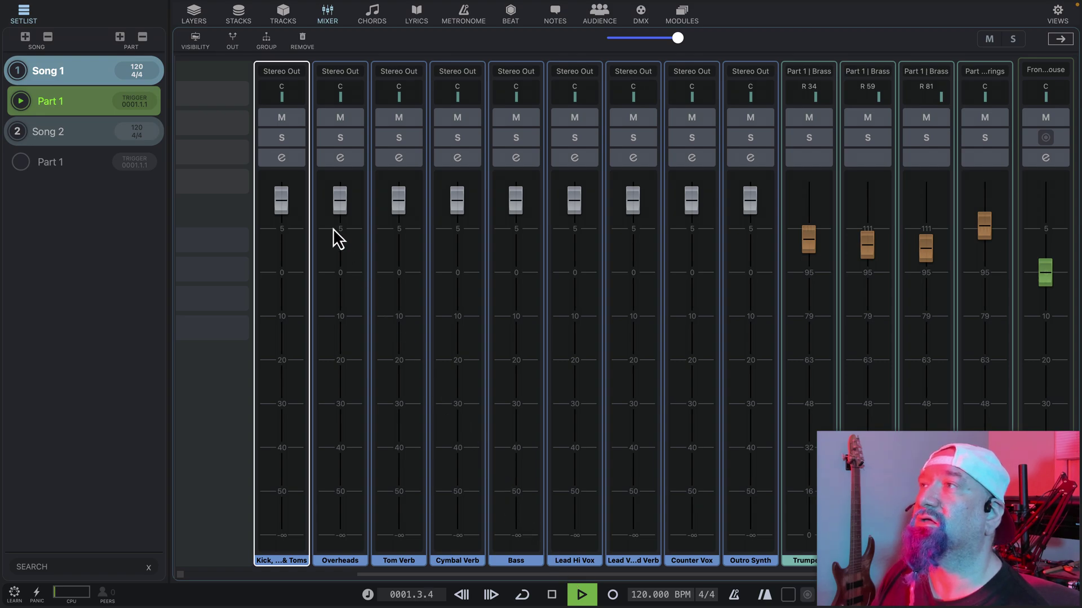
{"action": "left_click", "coordinate": [286, 137]}
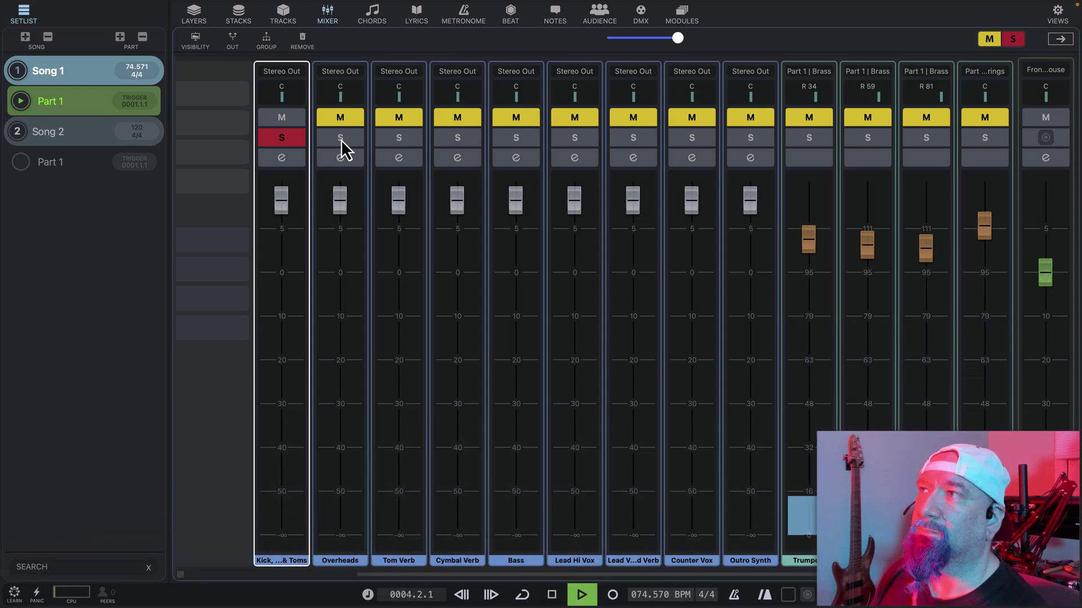
{"action": "left_click", "coordinate": [340, 137]}
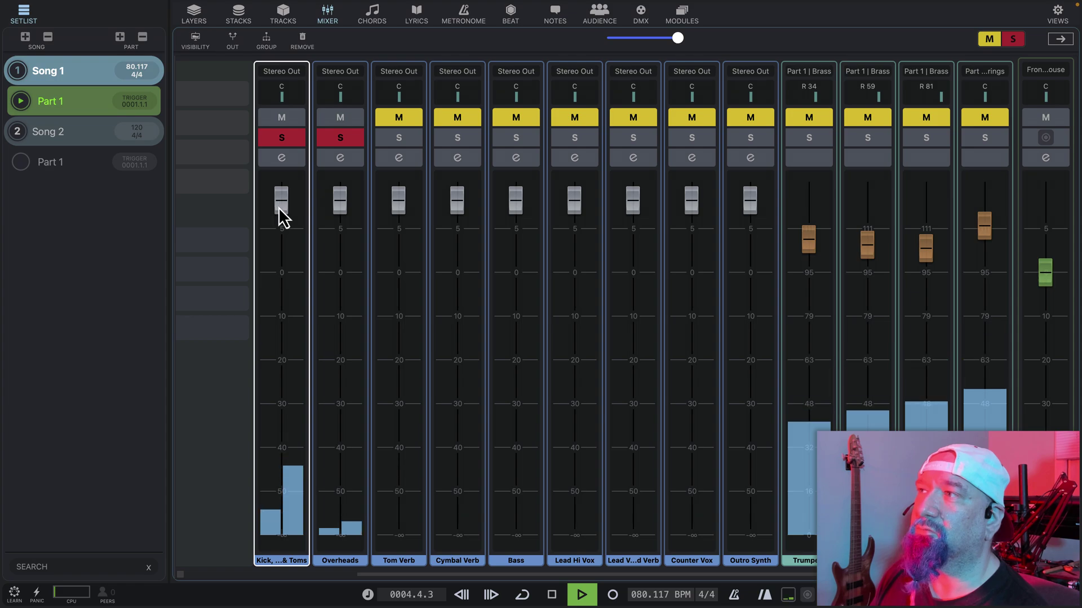
{"action": "left_click_drag", "start_coordinate": [279, 211], "coordinate": [282, 274]}
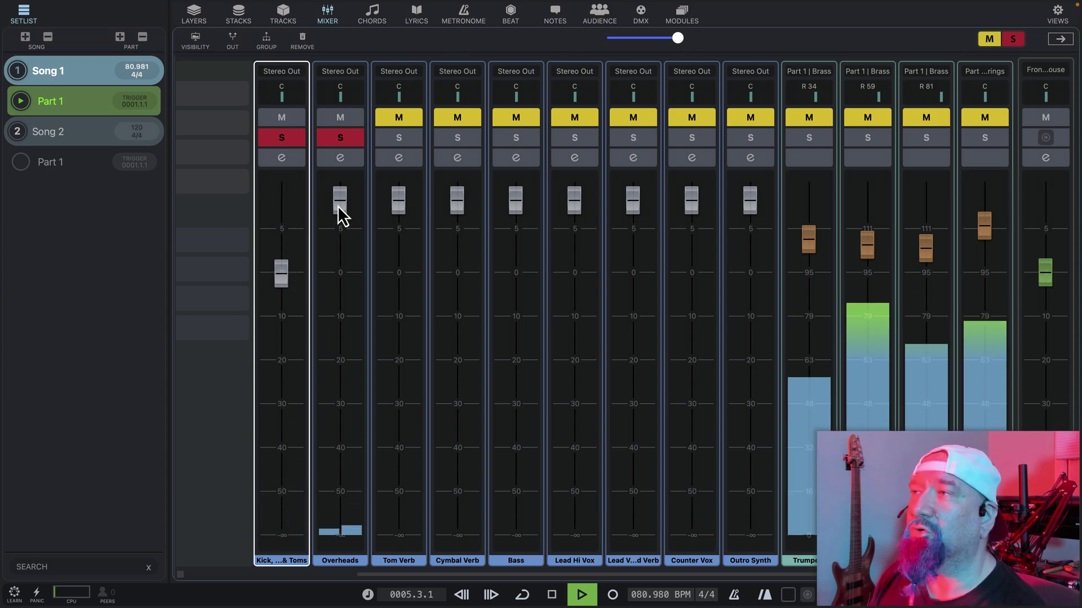
{"action": "left_click_drag", "start_coordinate": [337, 205], "coordinate": [337, 273]}
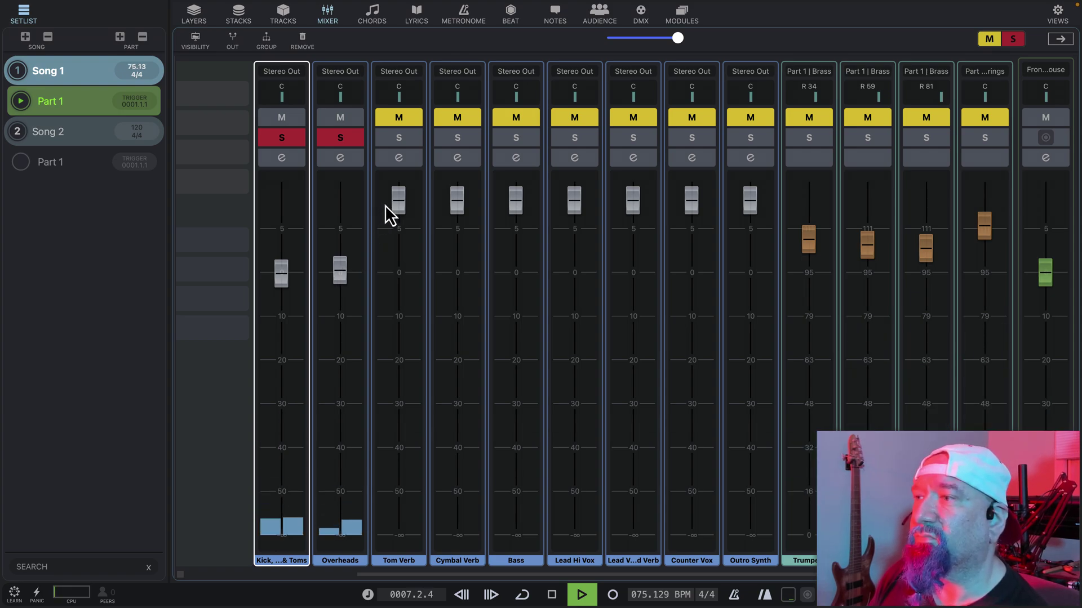
- Stop playback, turn the Tom Verb level down, and return to the track view
{"action": "left_click", "coordinate": [553, 586]}
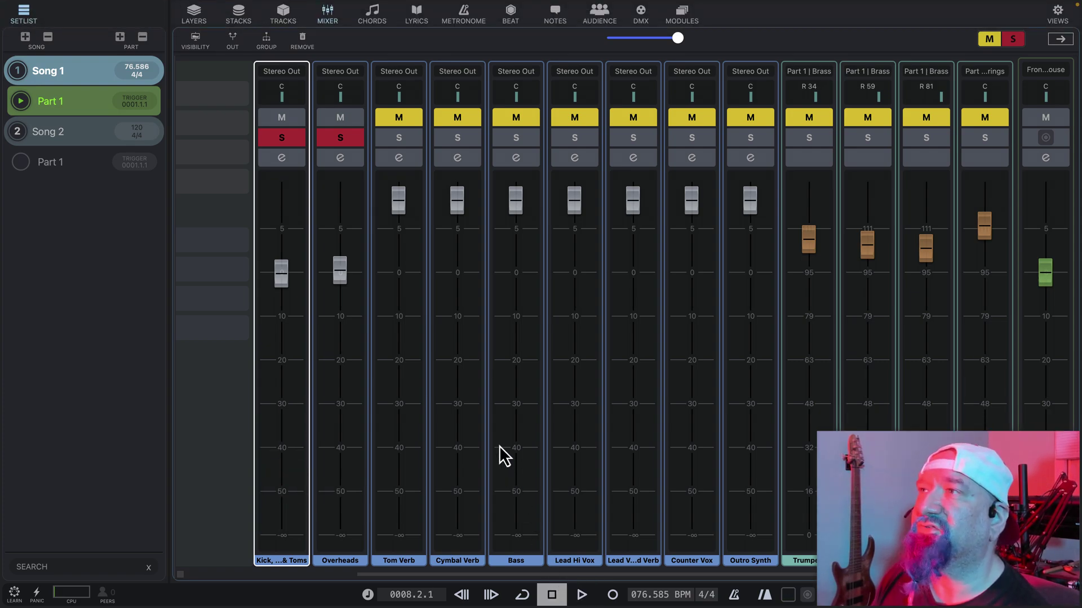
{"action": "left_click_drag", "start_coordinate": [399, 212], "coordinate": [401, 302]}
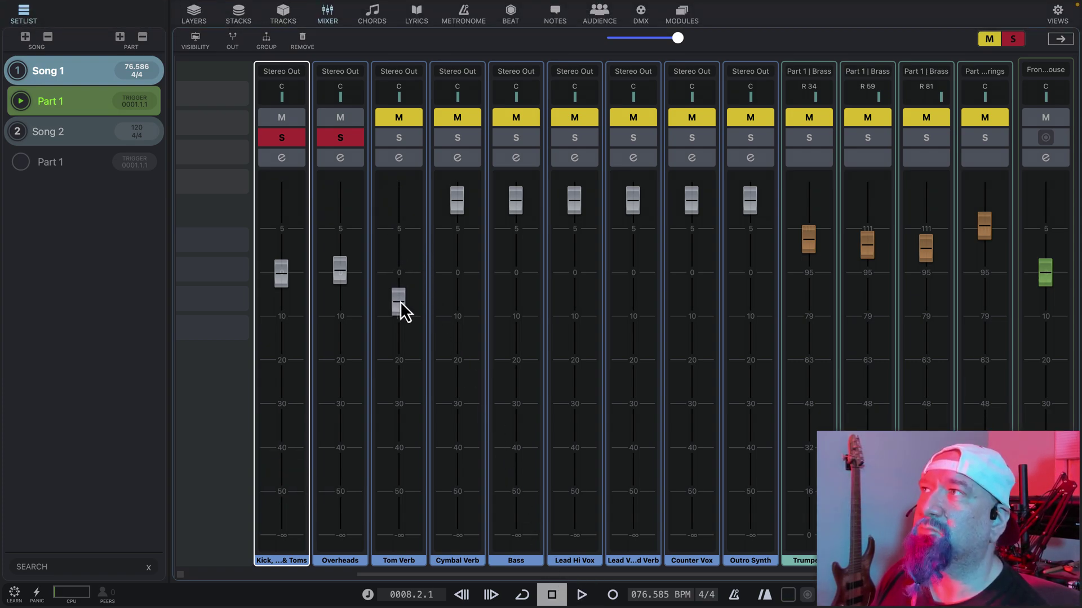
{"action": "left_click", "coordinate": [283, 14]}
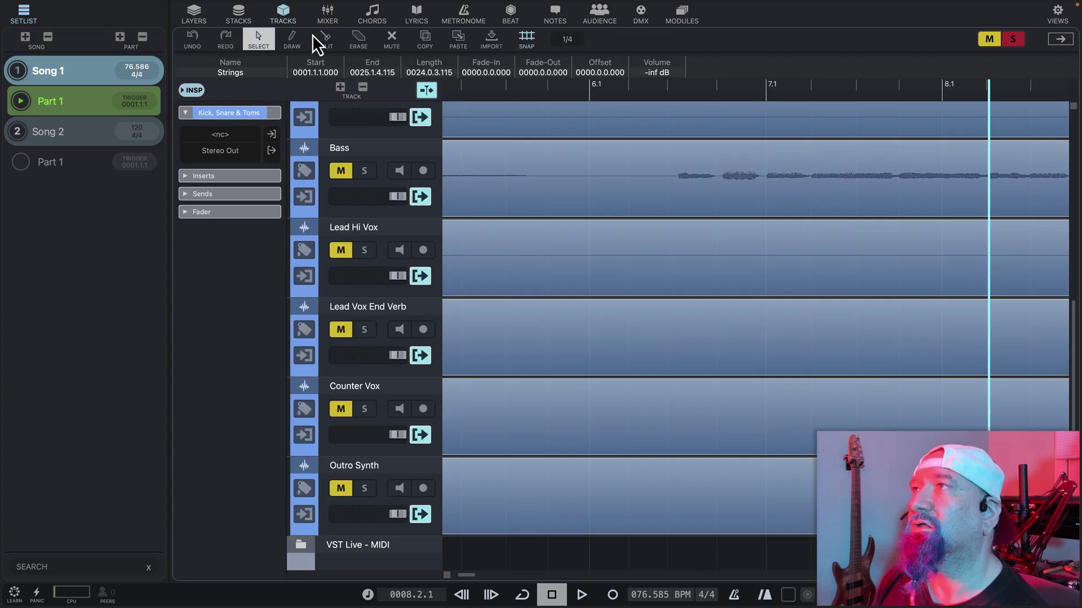
- Set a cycle loop from about bar 6.5 to bar 7 and play it looping
{"action": "key", "text": "g"}
{"action": "key", "text": "g"}
{"action": "key", "text": "g"}
{"action": "key", "text": "g"}
{"action": "key", "text": "g"}
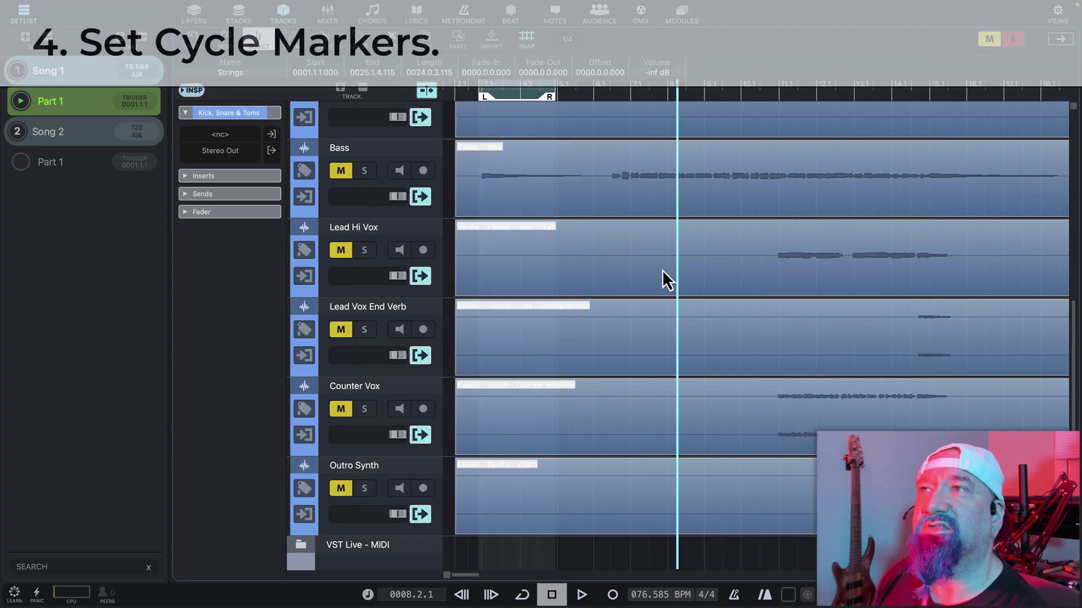
{"action": "left_click_drag", "start_coordinate": [546, 95], "coordinate": [629, 102]}
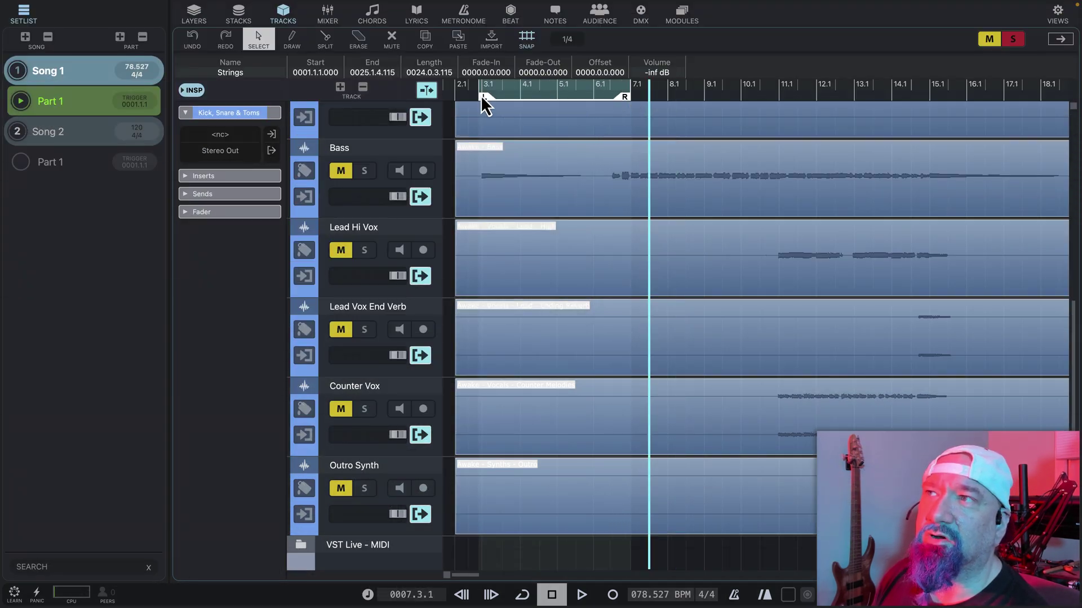
{"action": "left_click_drag", "start_coordinate": [484, 97], "coordinate": [602, 114]}
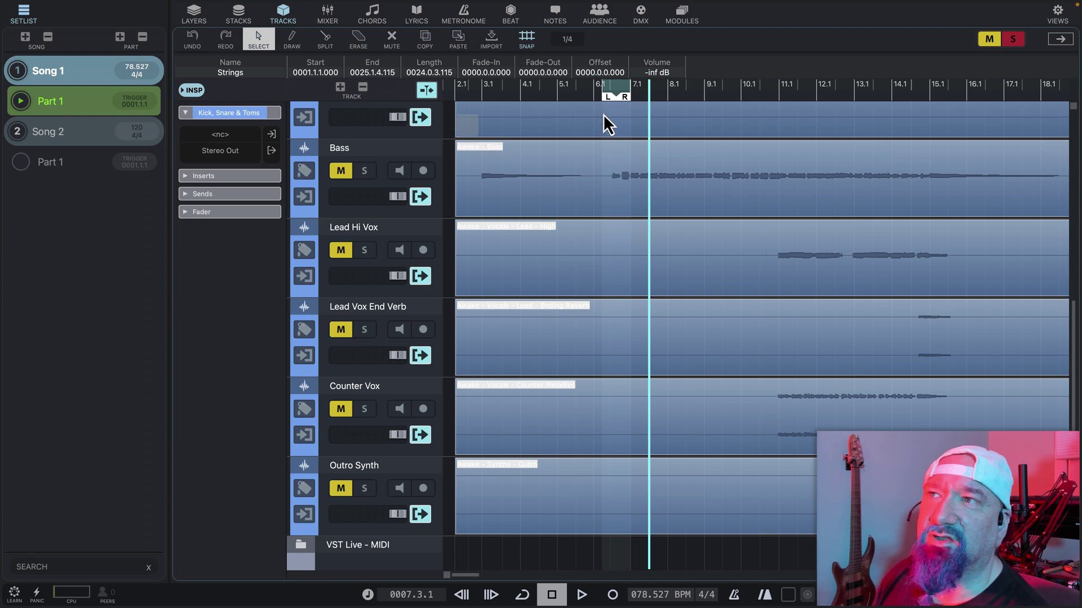
{"action": "left_click", "coordinate": [524, 596]}
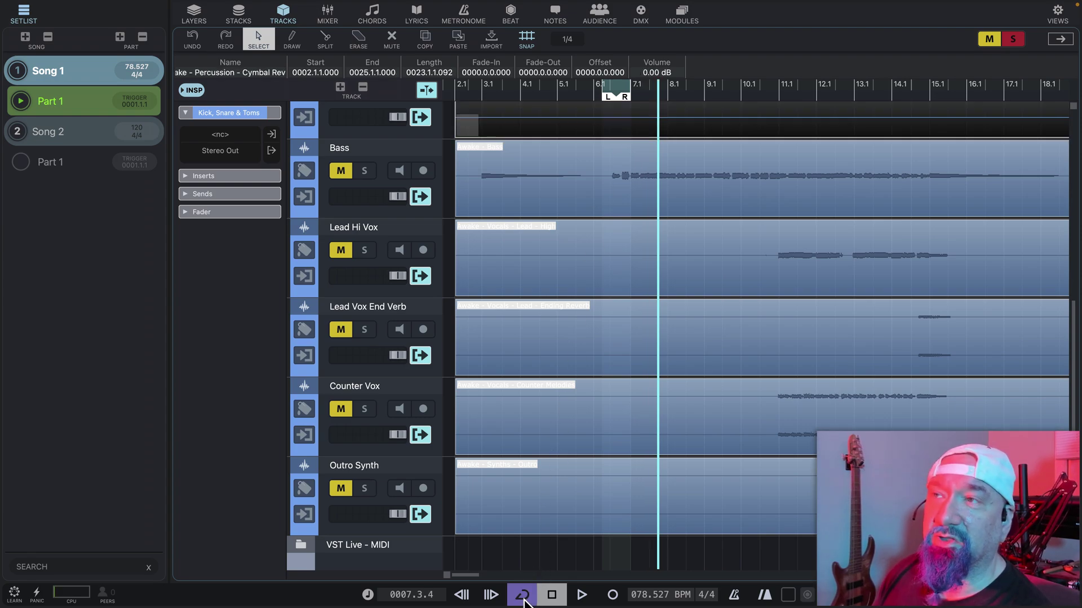
{"action": "left_click", "coordinate": [618, 94]}
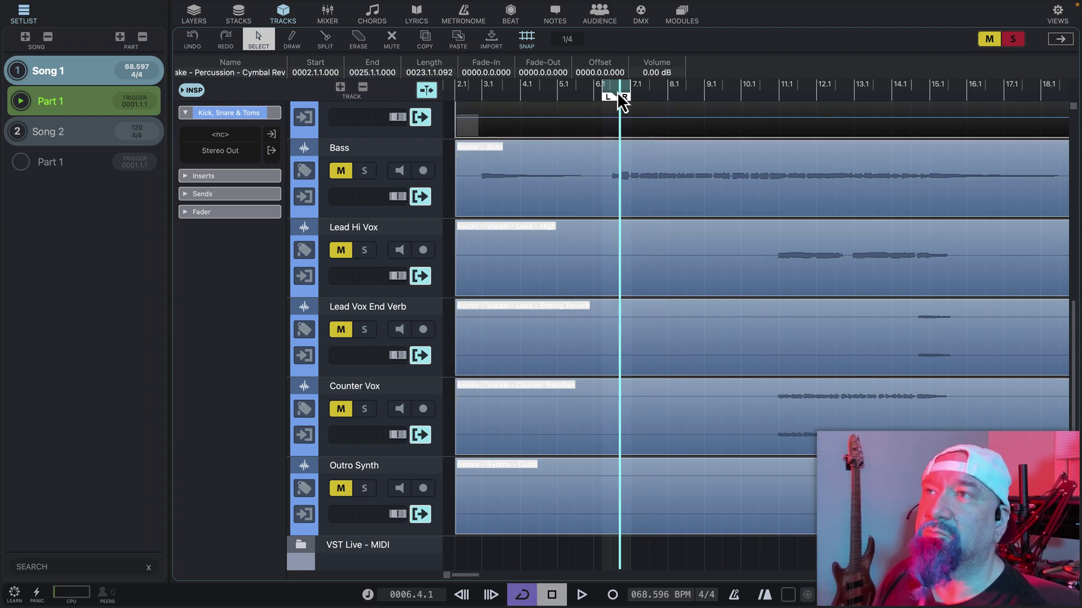
{"action": "key", "text": "space"}
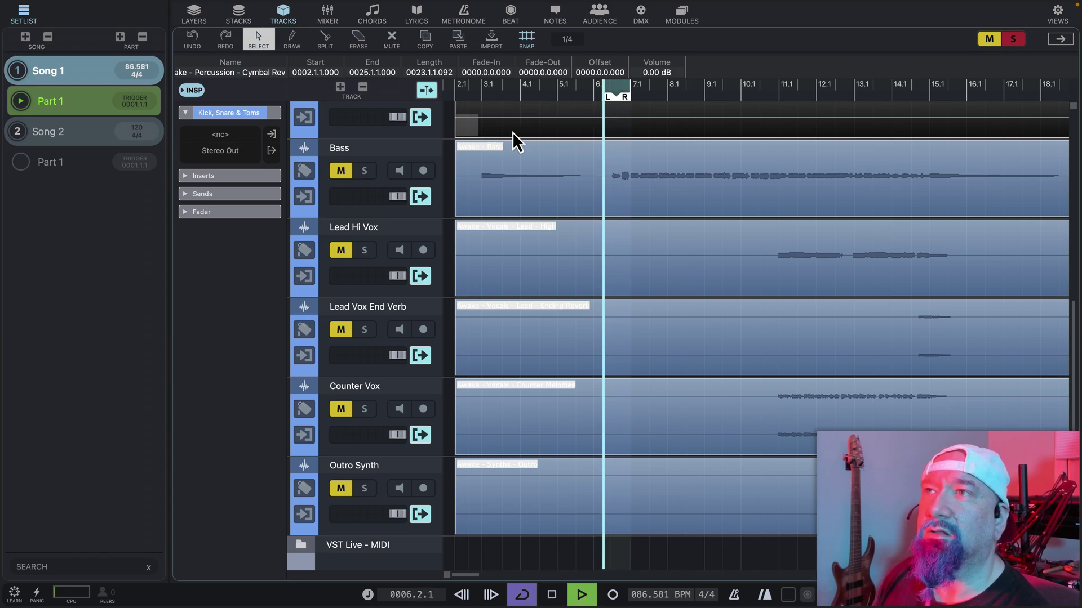
{"action": "left_click", "coordinate": [328, 14]}
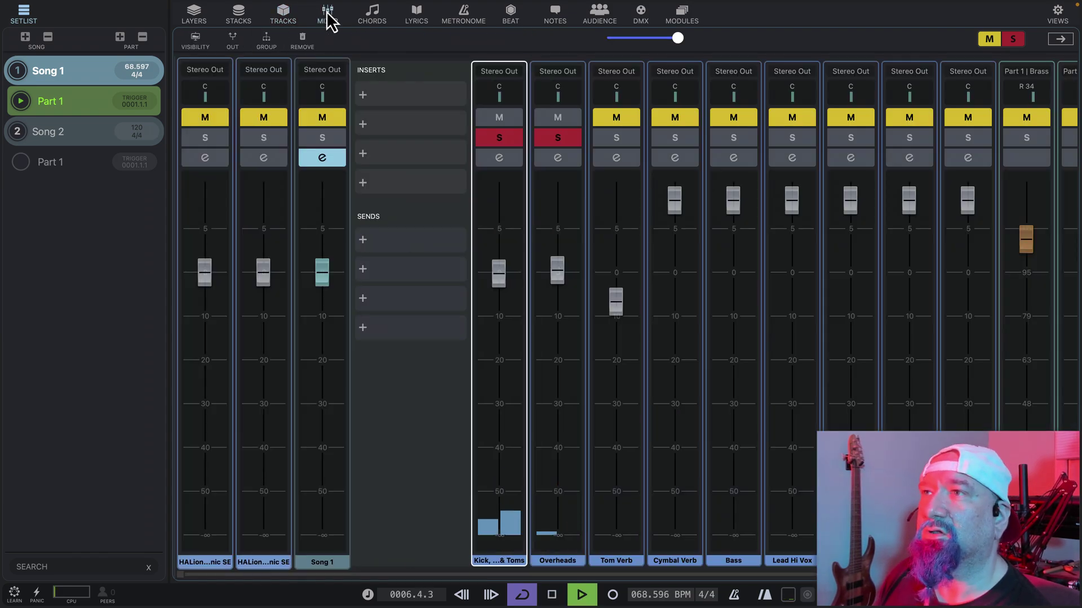
- Solo Tom Verb, raise it to about 0 dB, and turn cycle looping off
{"action": "left_click", "coordinate": [617, 136]}
{"action": "left_click_drag", "start_coordinate": [616, 301], "coordinate": [613, 272]}
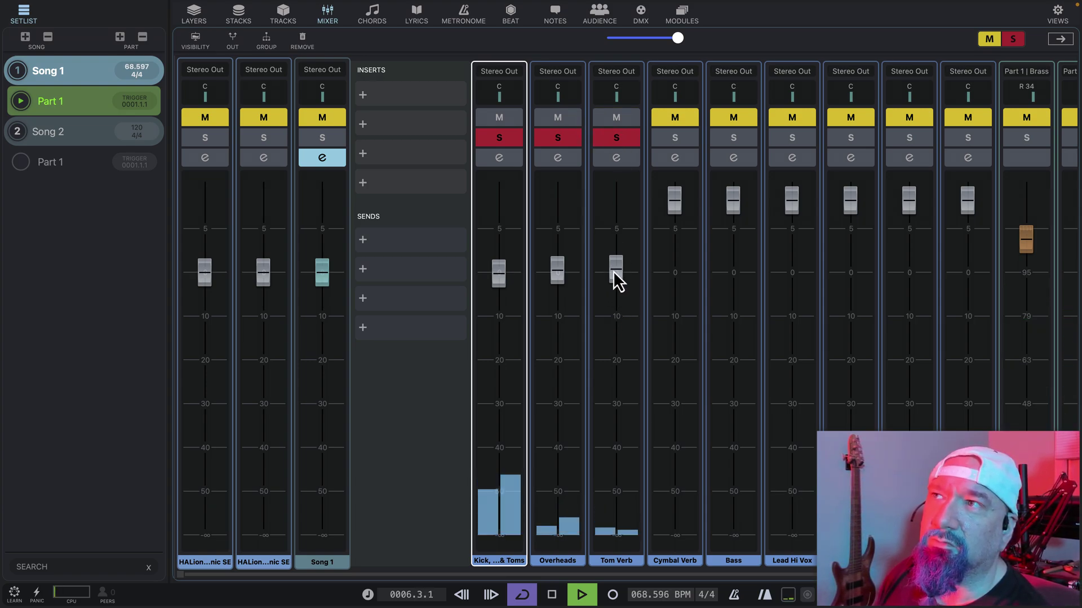
{"action": "key", "text": "space"}
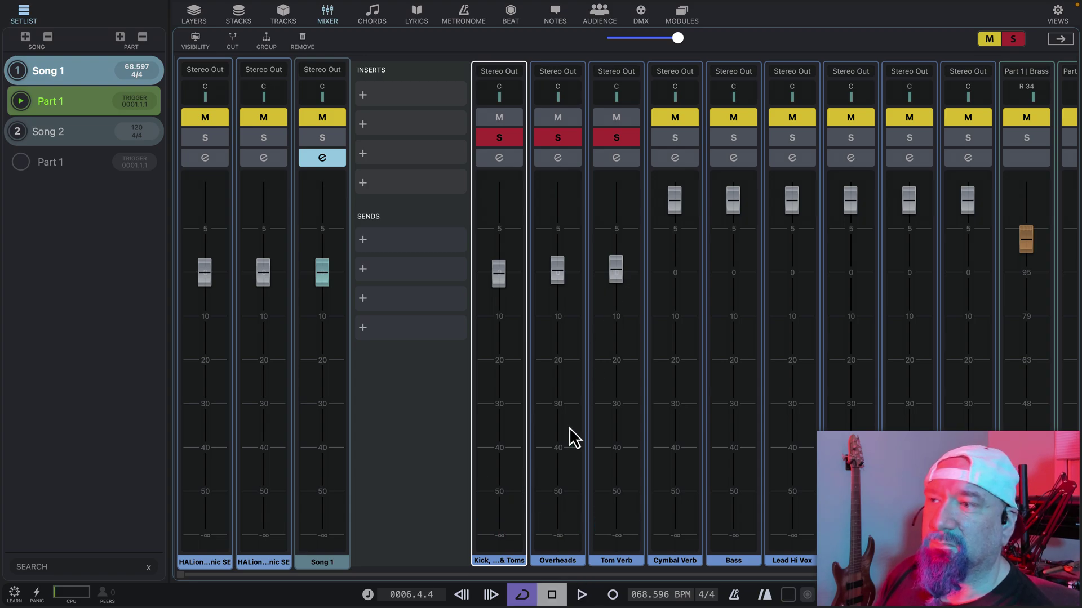
{"action": "left_click", "coordinate": [523, 596]}
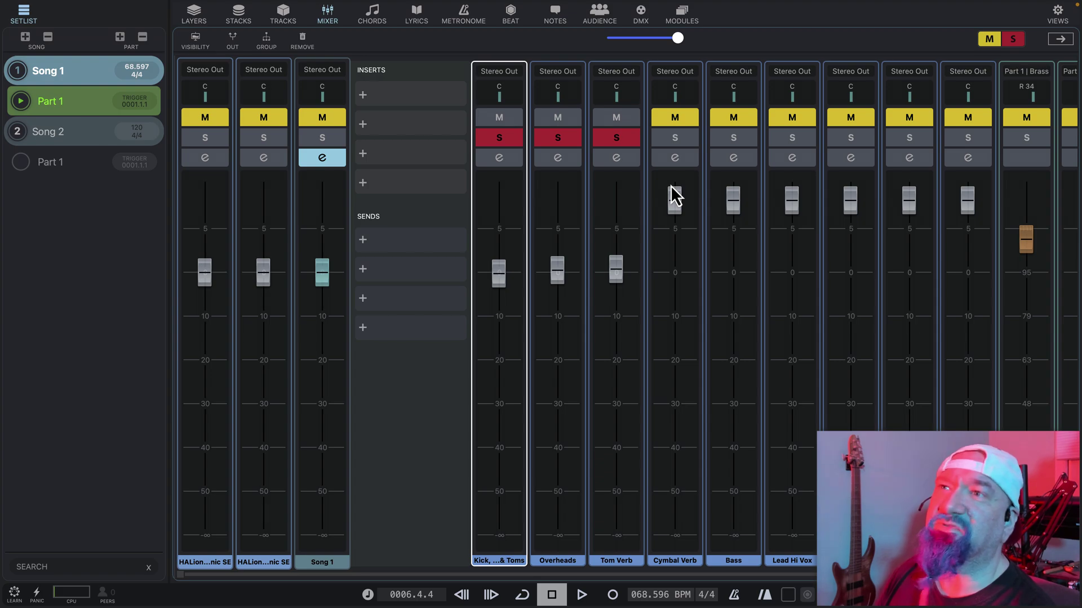
- Play the song, turn the Bass level down, and stop at bar 13
{"action": "key", "text": "space"}
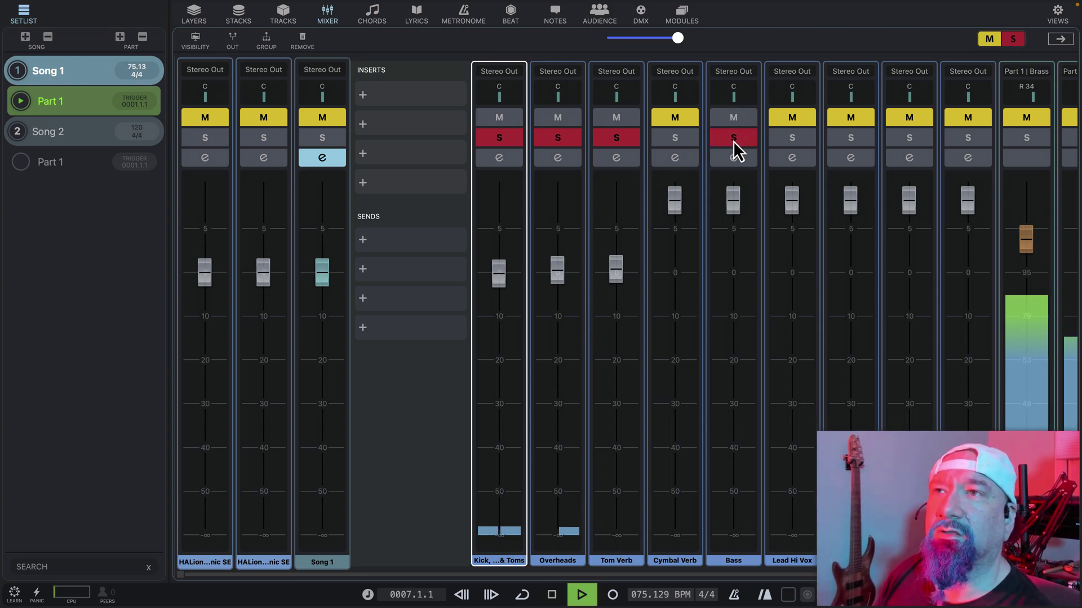
{"action": "left_click_drag", "start_coordinate": [737, 212], "coordinate": [728, 269]}
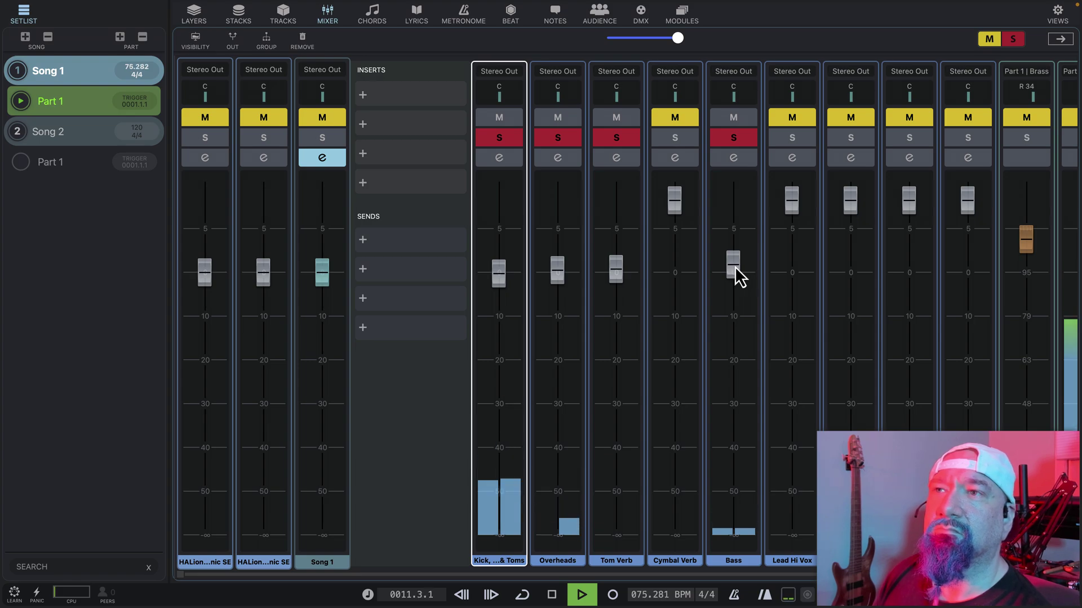
{"action": "key", "text": "space"}
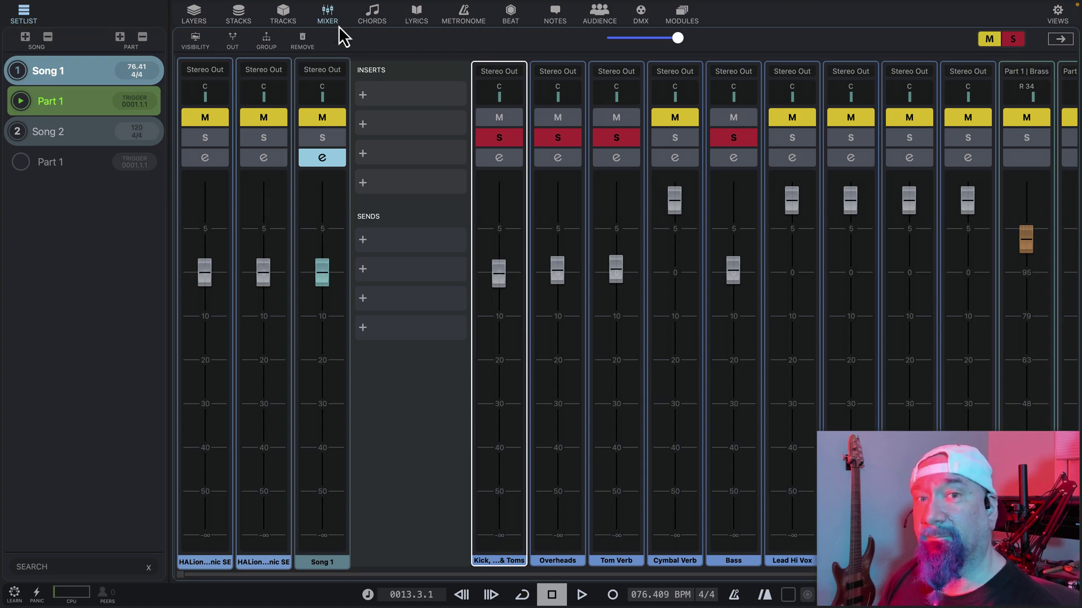
- Loop bars 3.6 to 5 with cycle on, playhead inside the loop, and solo Cymbal Verb
{"action": "left_click", "coordinate": [283, 14]}
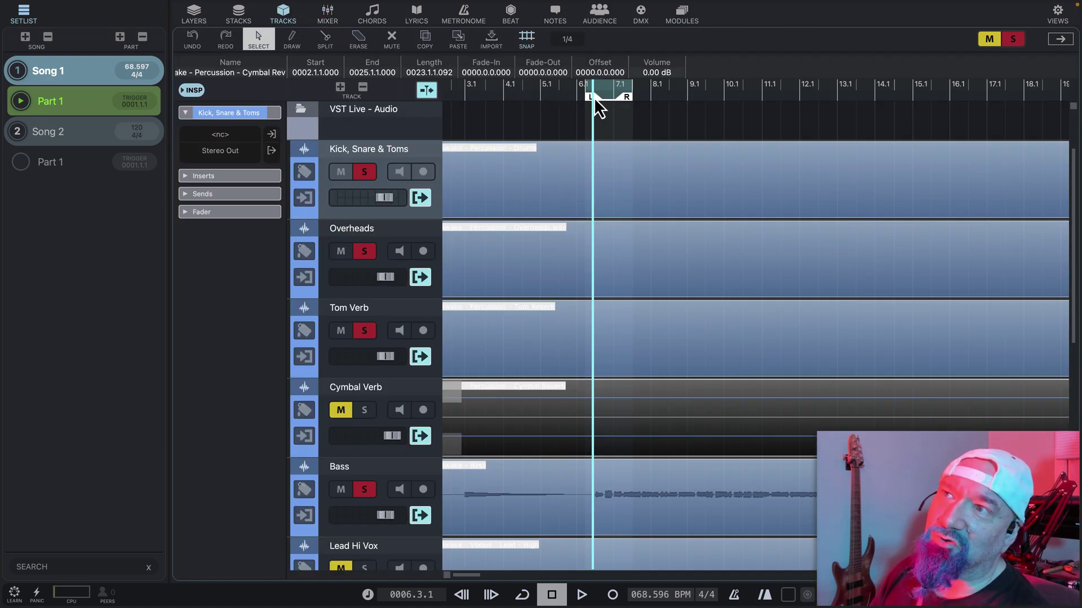
{"action": "left_click_drag", "start_coordinate": [593, 97], "coordinate": [483, 104]}
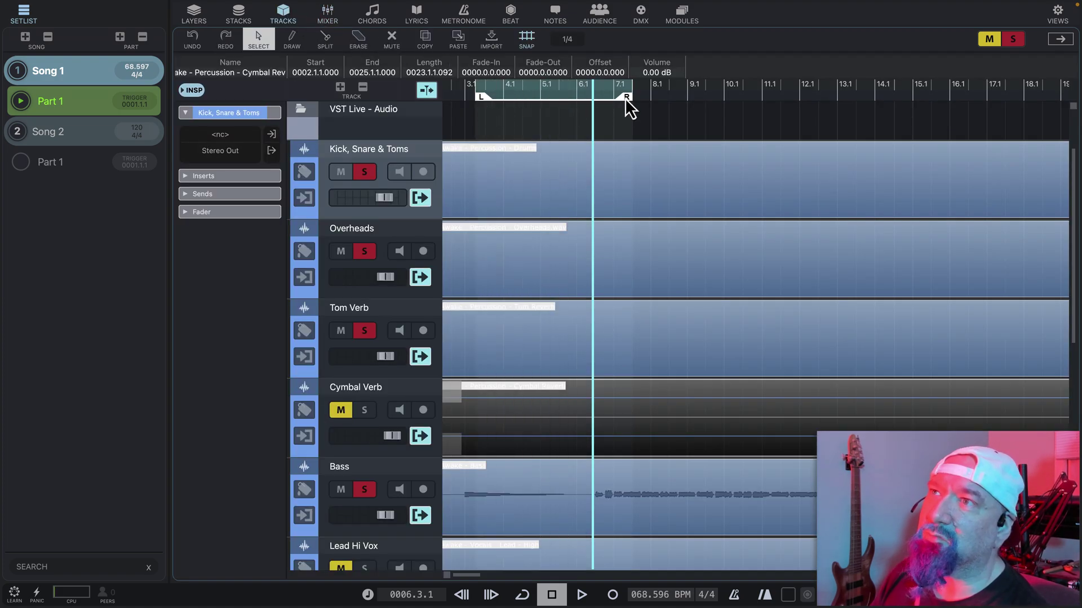
{"action": "left_click_drag", "start_coordinate": [625, 98], "coordinate": [550, 107]}
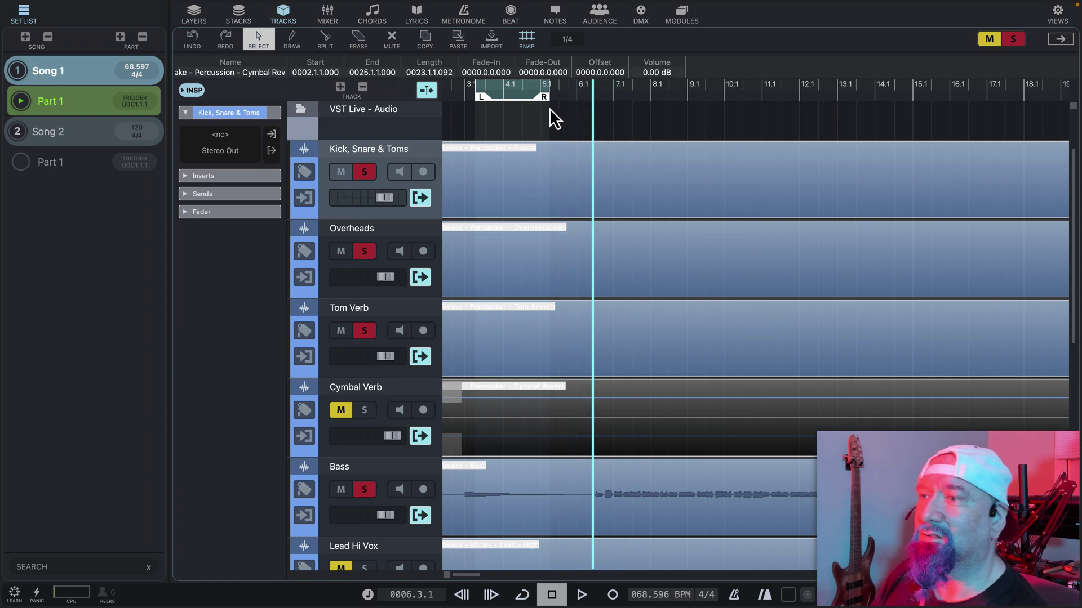
{"action": "left_click", "coordinate": [520, 602]}
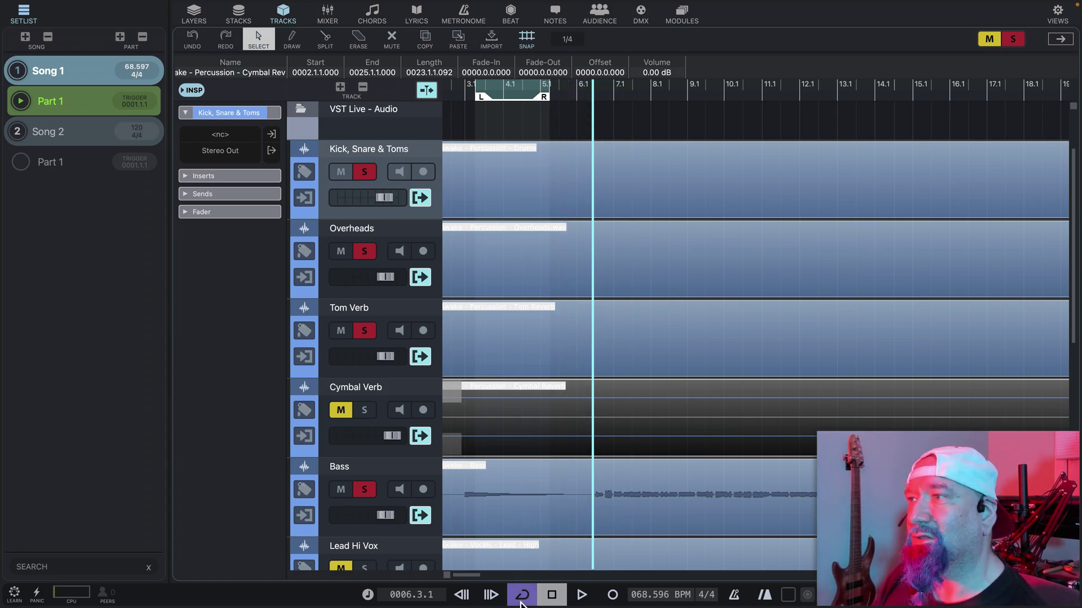
{"action": "left_click", "coordinate": [495, 83]}
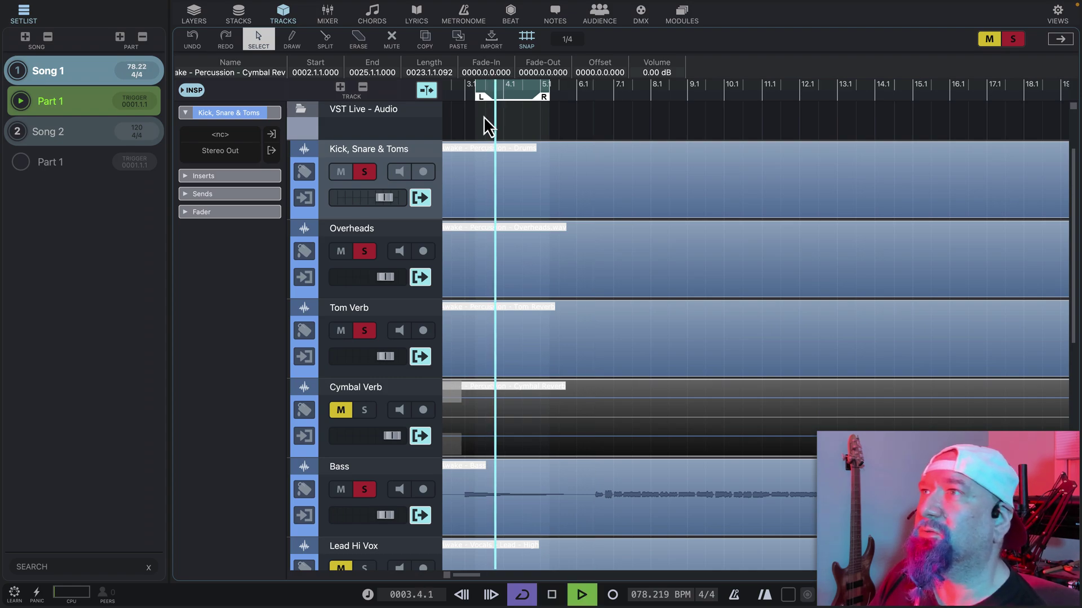
{"action": "left_click", "coordinate": [369, 411]}
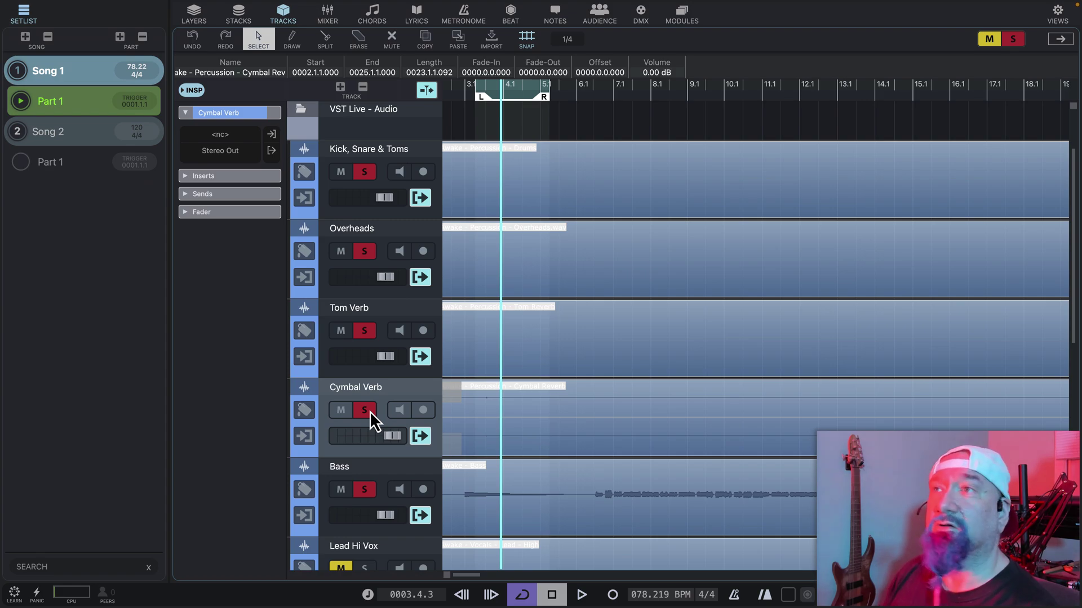
- Lower Cymbal Verb slightly during playback, turn cycle off, and park the playhead at bar 9
{"action": "key", "text": "space"}
{"action": "left_click_drag", "start_coordinate": [390, 435], "coordinate": [377, 435]}
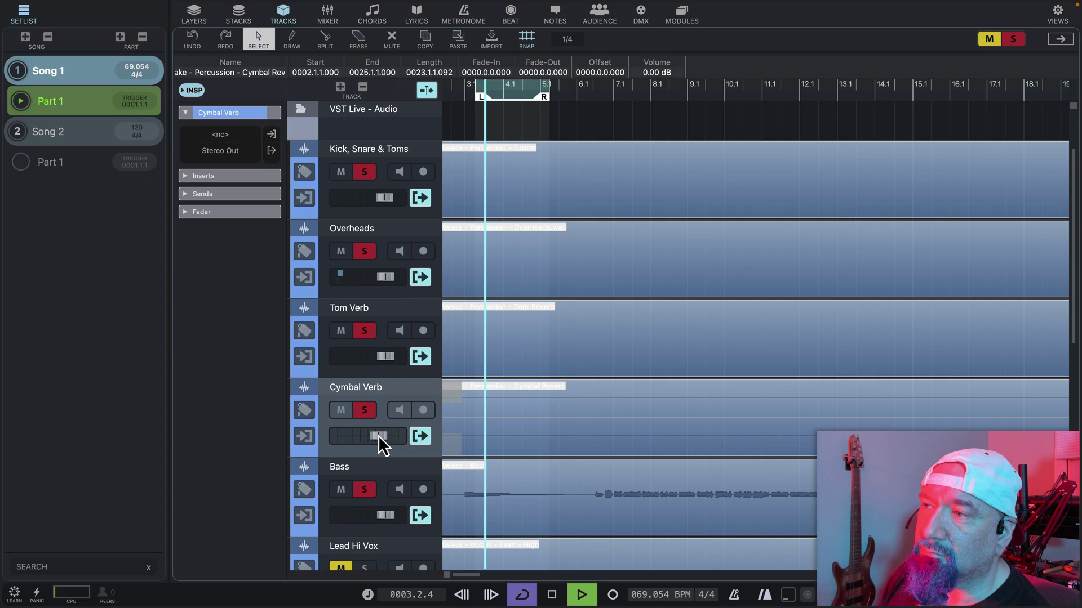
{"action": "left_click_drag", "start_coordinate": [379, 435], "coordinate": [376, 437]}
{"action": "key", "text": "space"}
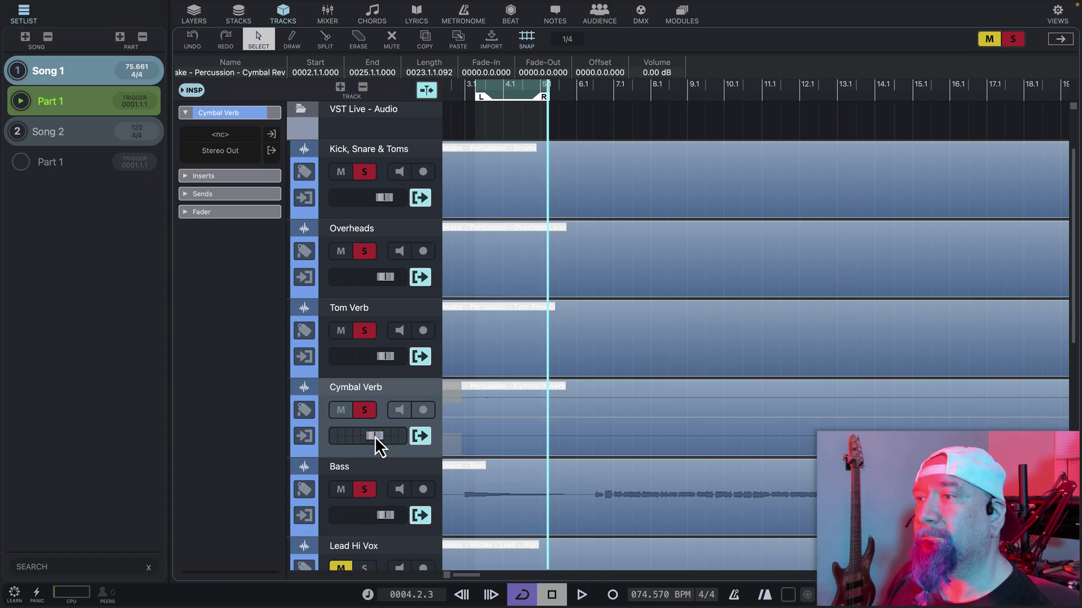
{"action": "left_click", "coordinate": [523, 595]}
{"action": "left_click", "coordinate": [632, 91]}
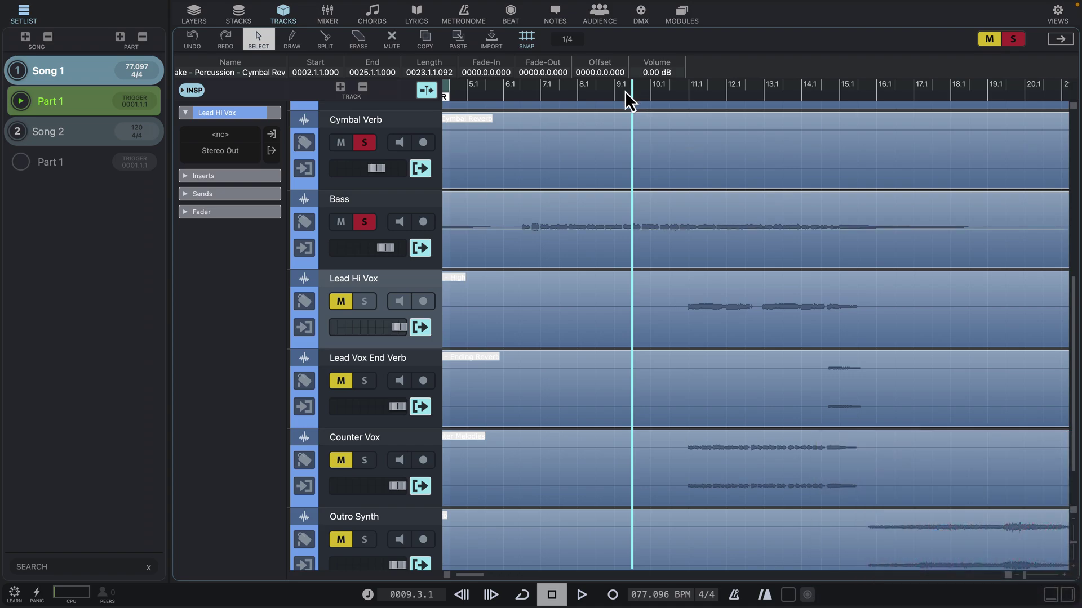
- Unmute and solo Lead Hi Vox, play through the vocals, and return the playhead to bar 13
{"action": "left_click", "coordinate": [364, 301]}
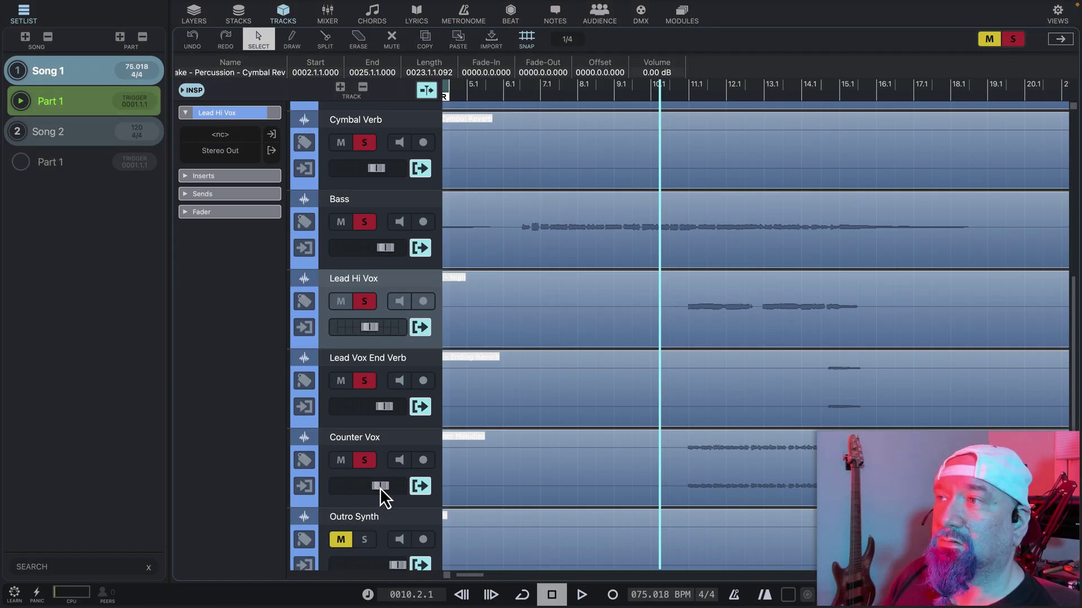
{"action": "key", "text": "space"}
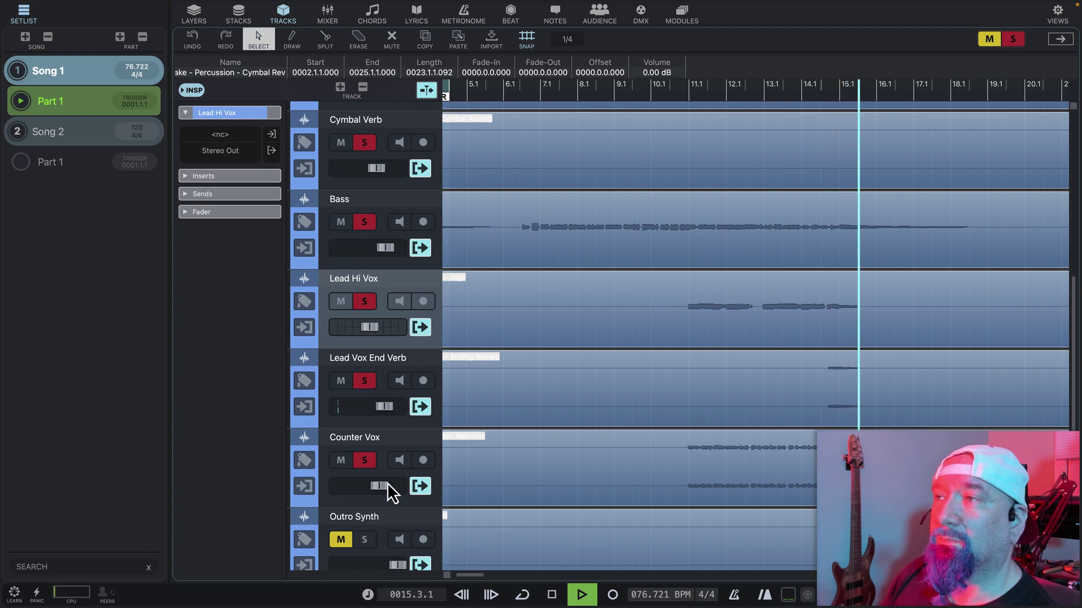
{"action": "key", "text": "space"}
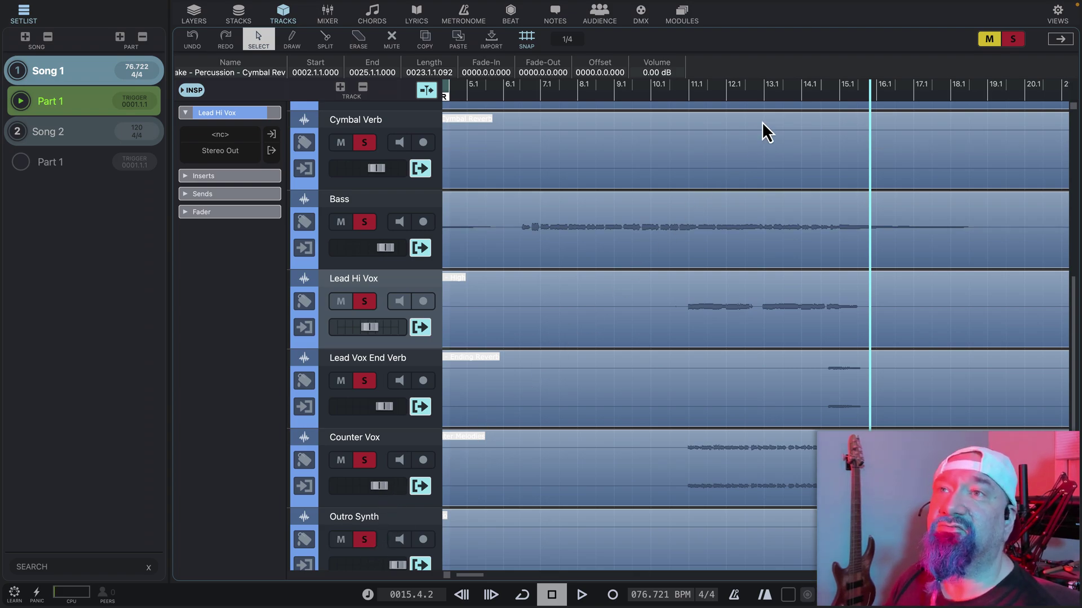
{"action": "left_click", "coordinate": [794, 88]}
{"action": "scroll", "coordinate": [793, 87], "scroll_direction": "down", "scroll_amount": 3}
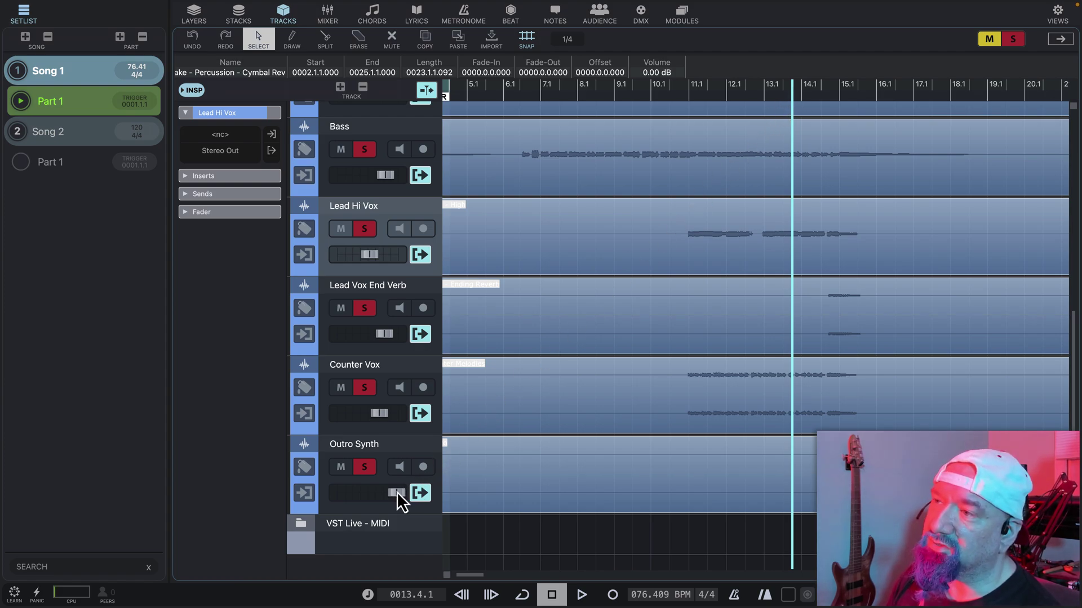
- Nudge the Outro Synth level down, restart playback, and bring up the mixer
{"action": "left_click_drag", "start_coordinate": [397, 492], "coordinate": [391, 491]}
{"action": "key", "text": "space"}
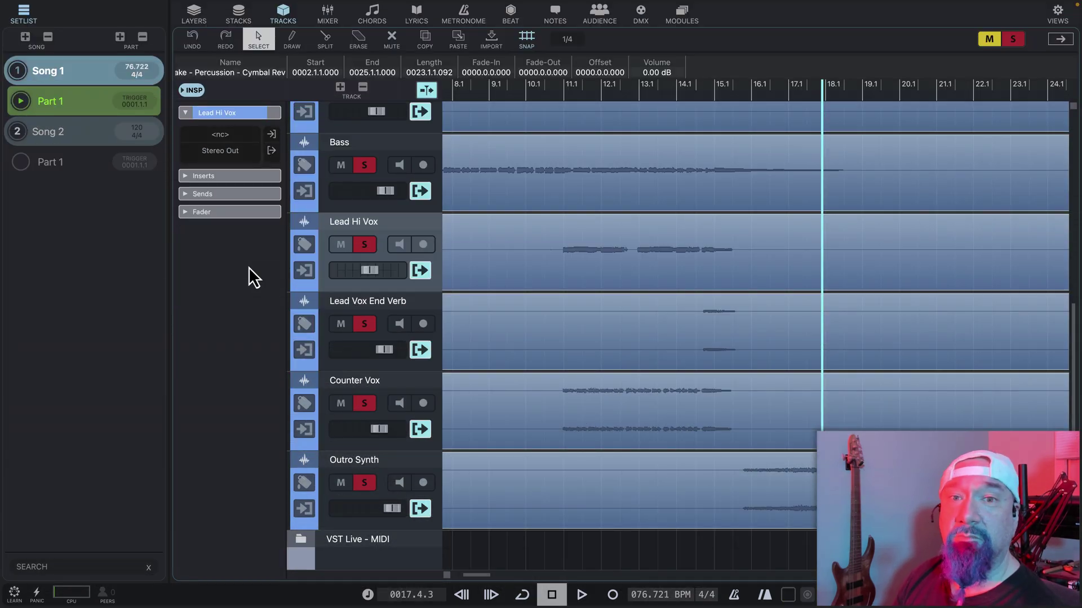
{"action": "left_click", "coordinate": [327, 11]}
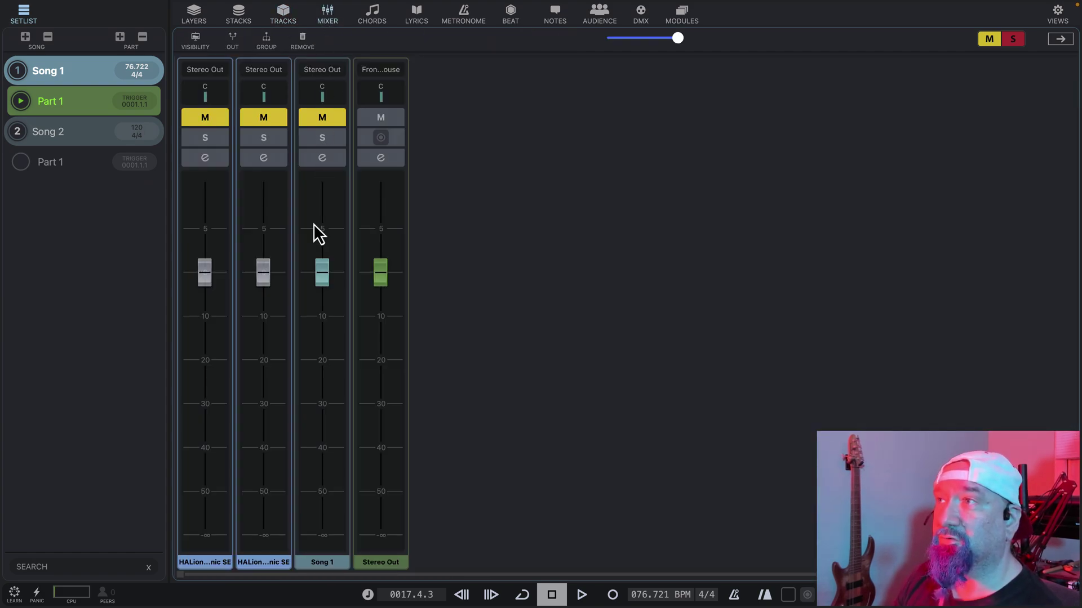
- Show Song 1's insert and send slots and rename the two group channels Drums and Vocals
{"action": "left_click", "coordinate": [319, 160]}
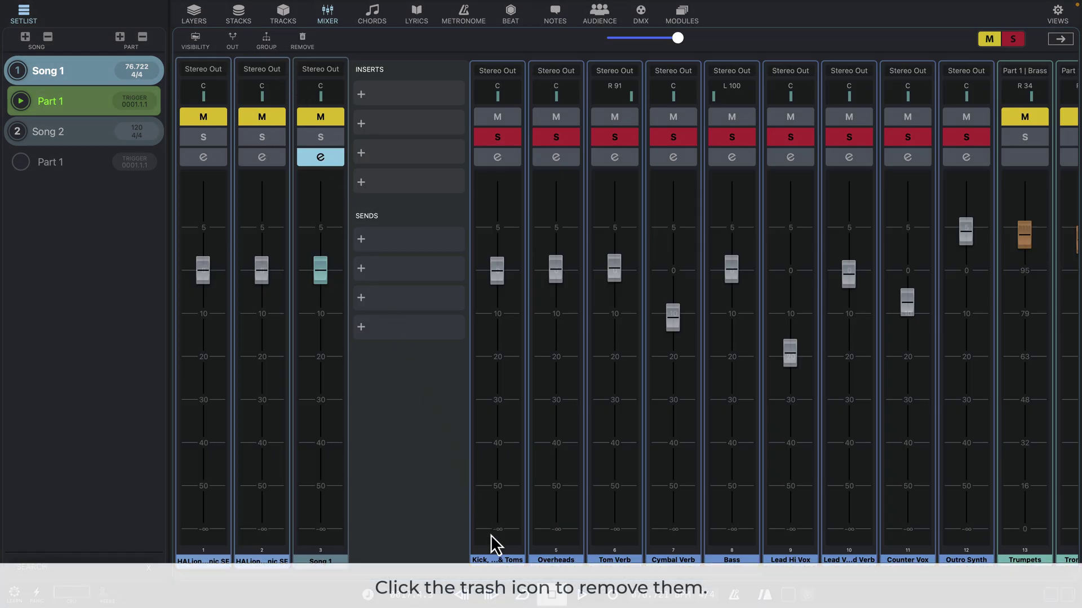
{"action": "scroll", "coordinate": [510, 580], "scroll_direction": "right", "scroll_amount": 8}
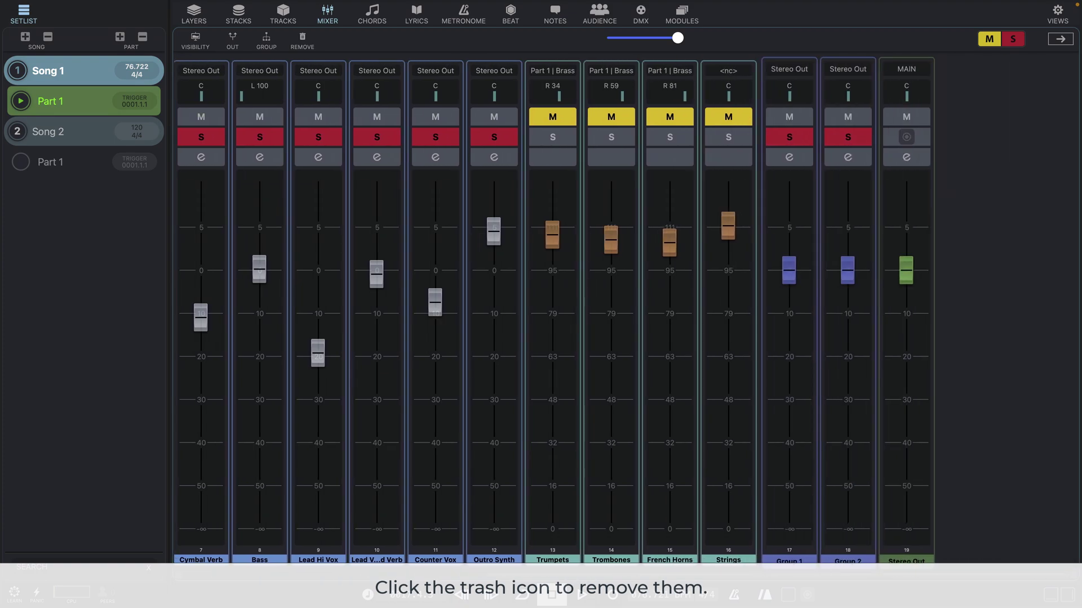
{"action": "left_click", "coordinate": [795, 563]}
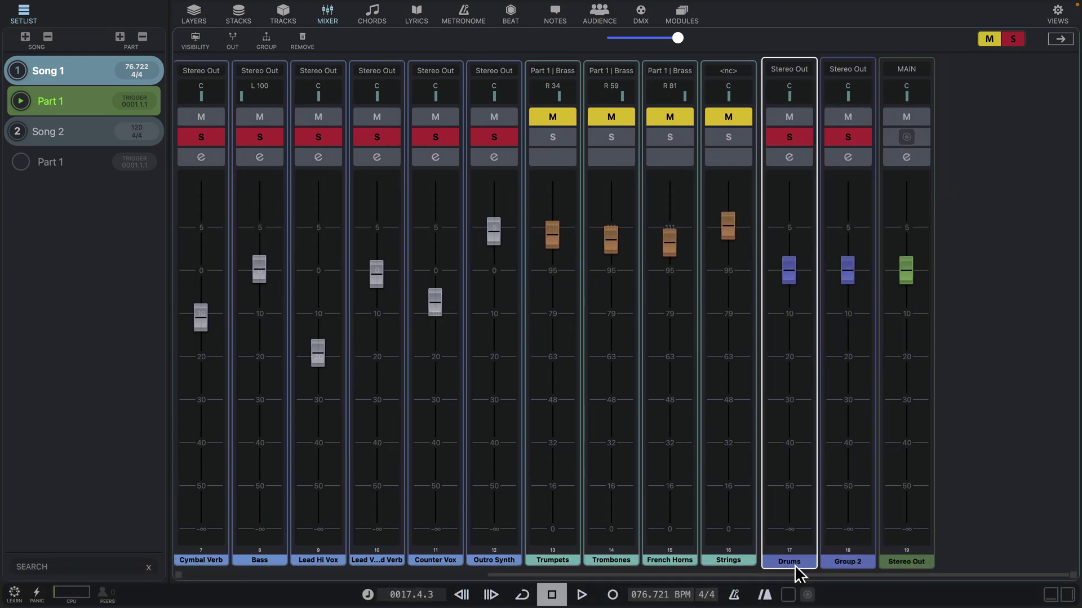
{"action": "left_click", "coordinate": [836, 563]}
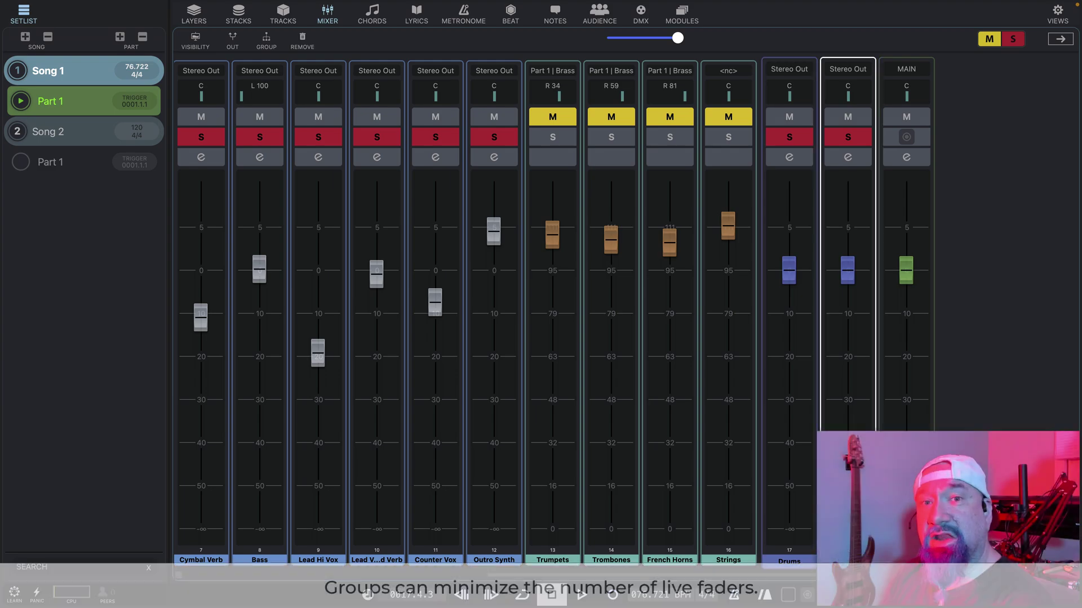
{"action": "scroll", "coordinate": [501, 70], "scroll_direction": "left", "scroll_amount": 6}
{"action": "left_click", "coordinate": [248, 154]}
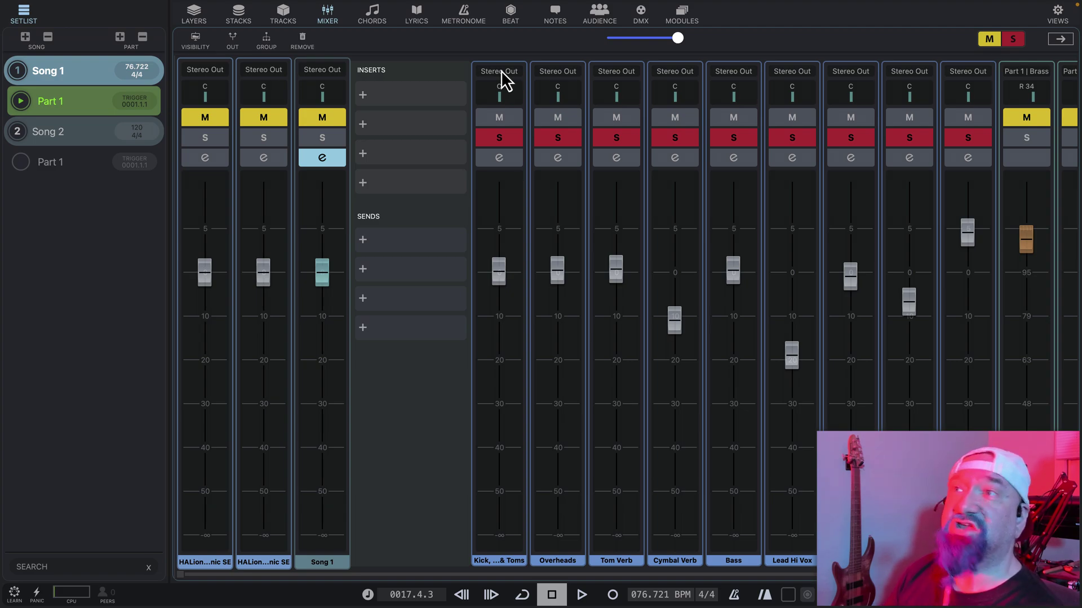
- Route the Kick/Snare & Toms, Overheads, Tom Verb and Cymbal Verb channels to the Drums group
{"action": "left_click", "coordinate": [501, 71]}
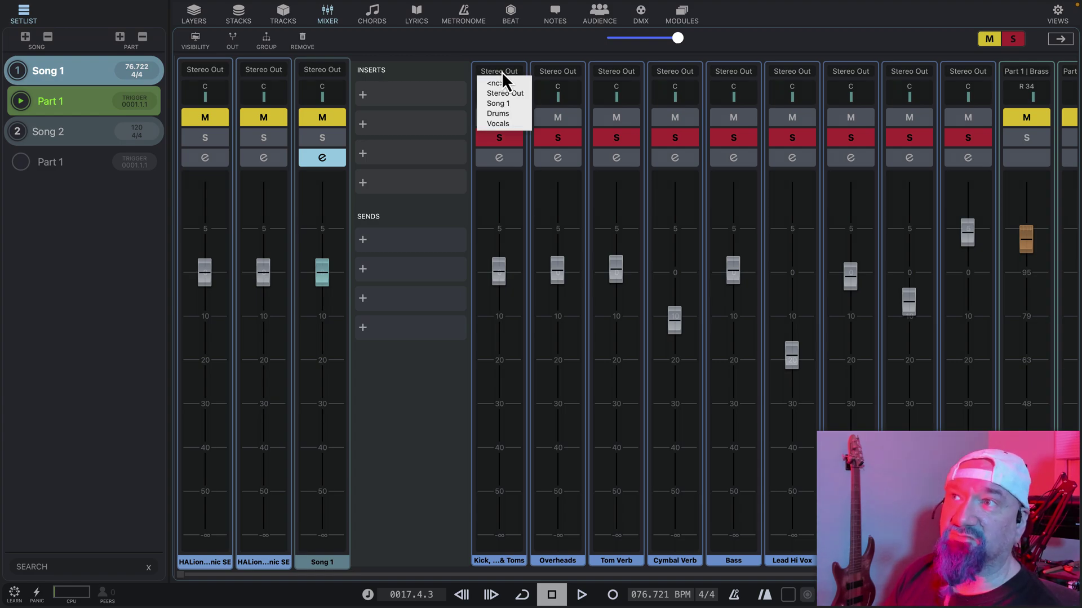
{"action": "left_click", "coordinate": [504, 112]}
{"action": "left_click", "coordinate": [556, 72]}
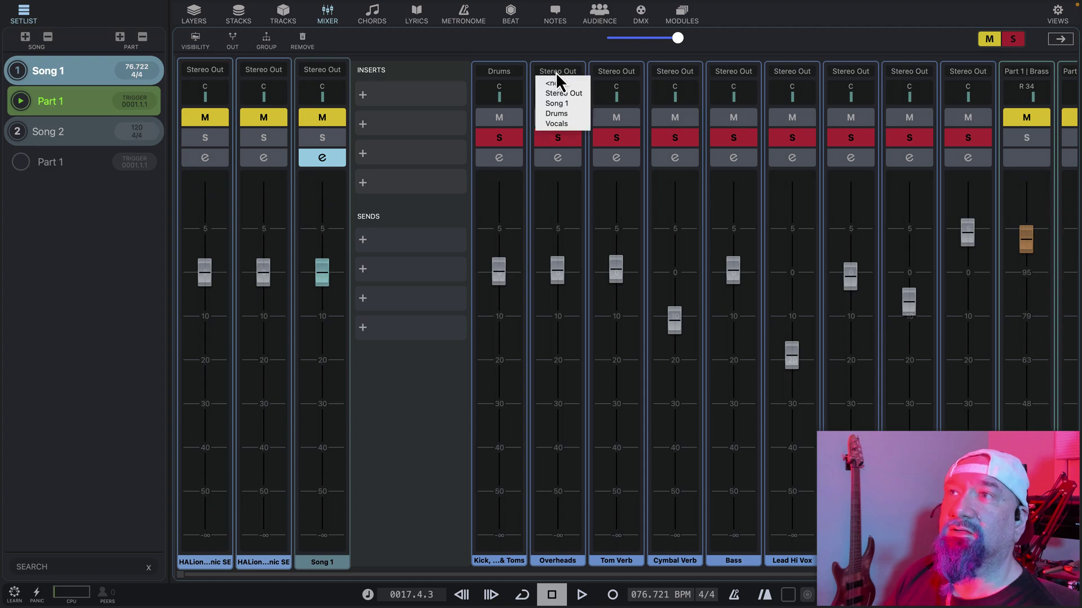
{"action": "left_click", "coordinate": [562, 113]}
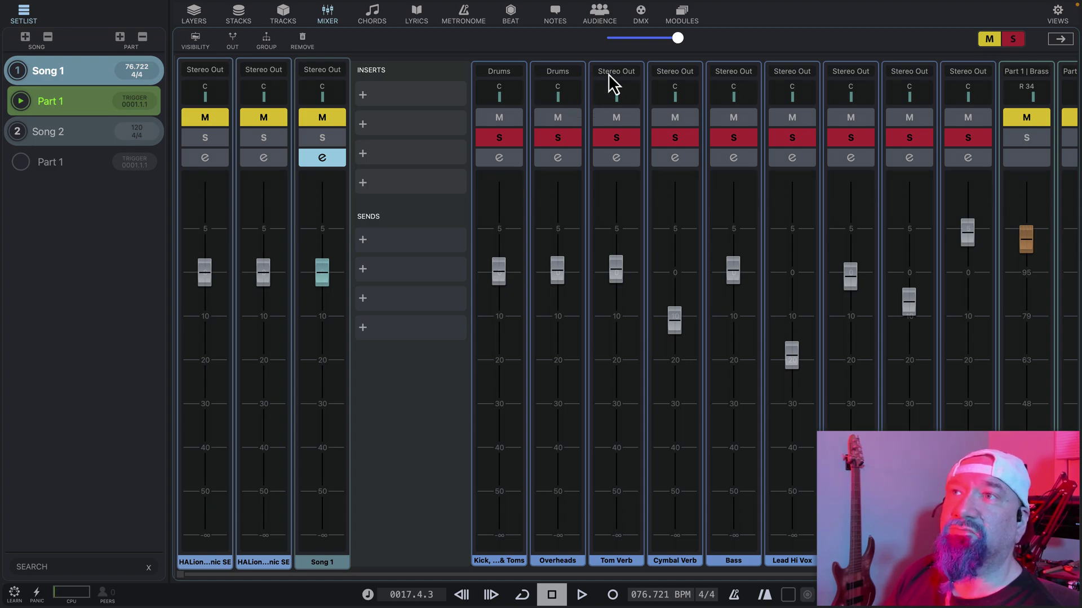
{"action": "left_click", "coordinate": [616, 71]}
{"action": "left_click", "coordinate": [628, 113]}
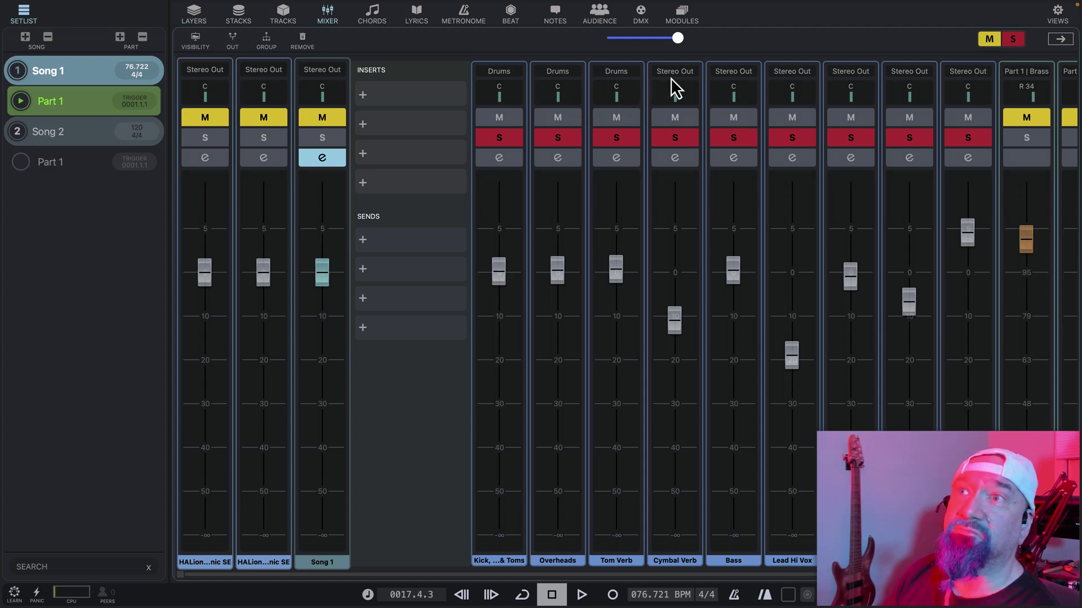
{"action": "left_click", "coordinate": [675, 78]}
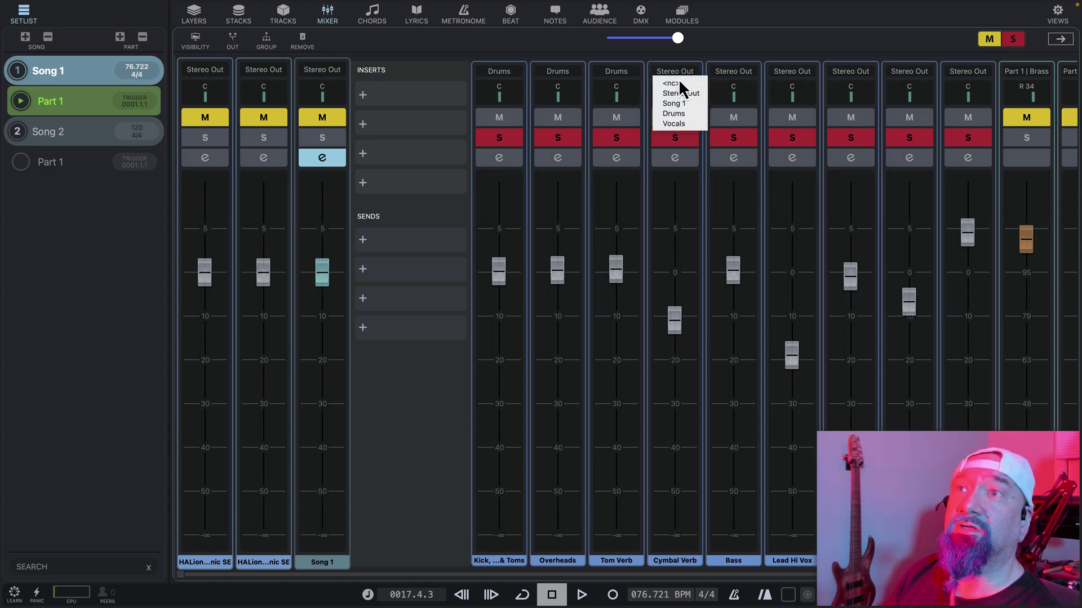
{"action": "left_click", "coordinate": [687, 113]}
- Route Lead Hi Vox, Lead Vox End Verb and Counter Vox to the Vocals group
{"action": "scroll", "coordinate": [749, 263], "scroll_direction": "right", "scroll_amount": 2}
{"action": "scroll", "coordinate": [748, 262], "scroll_direction": "right", "scroll_amount": 10}
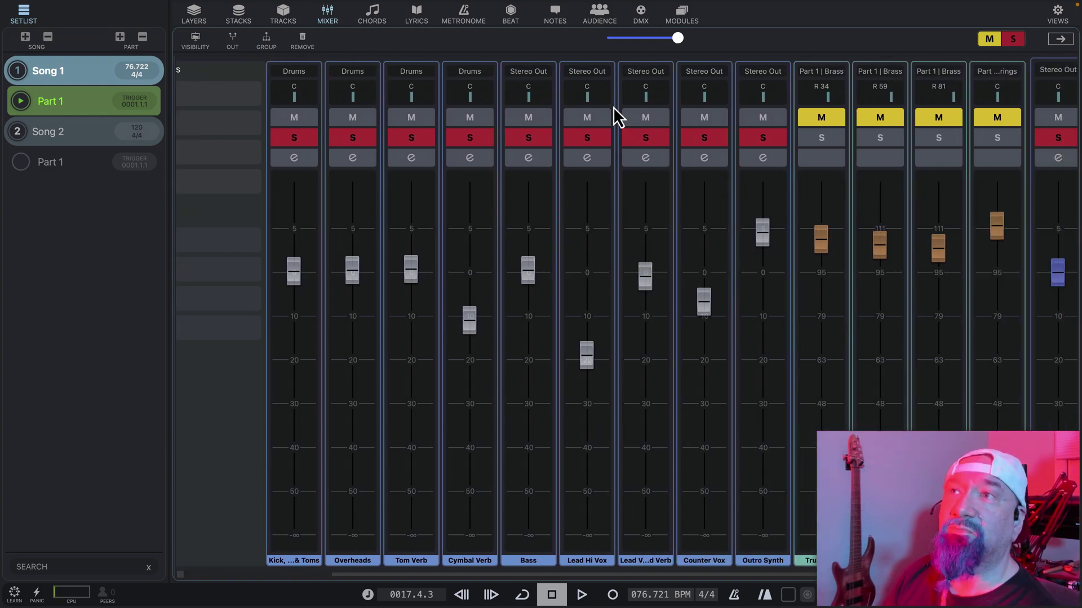
{"action": "left_click", "coordinate": [580, 70]}
{"action": "left_click", "coordinate": [586, 123]}
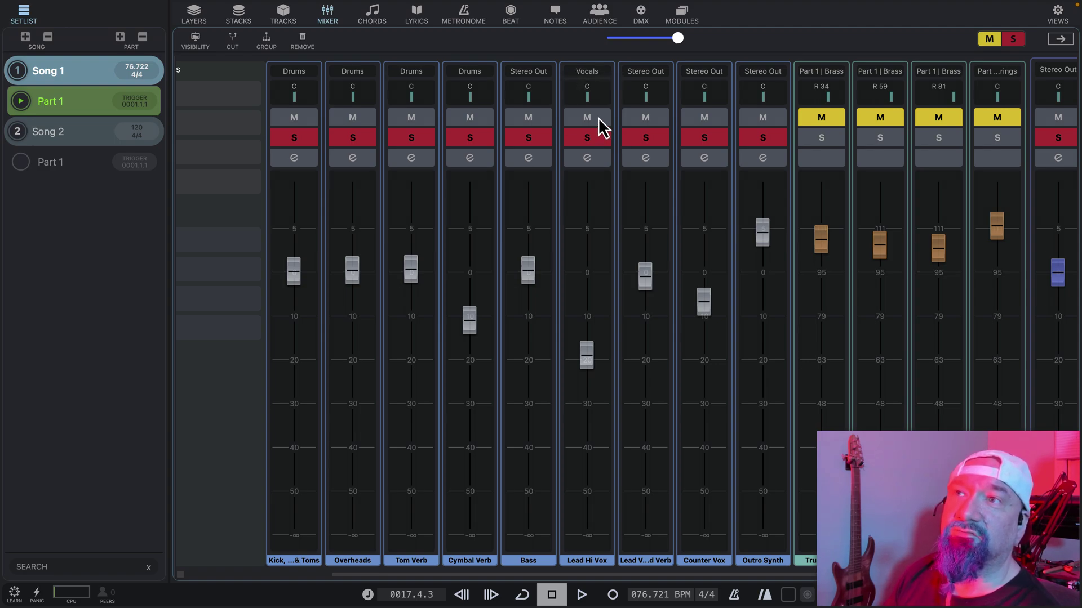
{"action": "left_click", "coordinate": [641, 72]}
{"action": "left_click", "coordinate": [652, 124]}
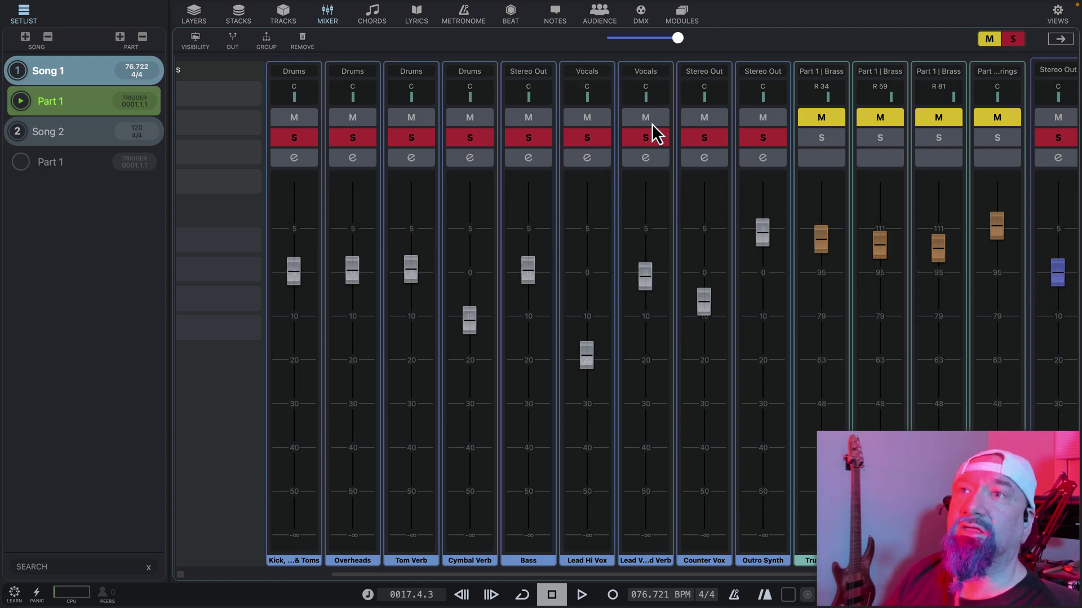
{"action": "left_click", "coordinate": [694, 70]}
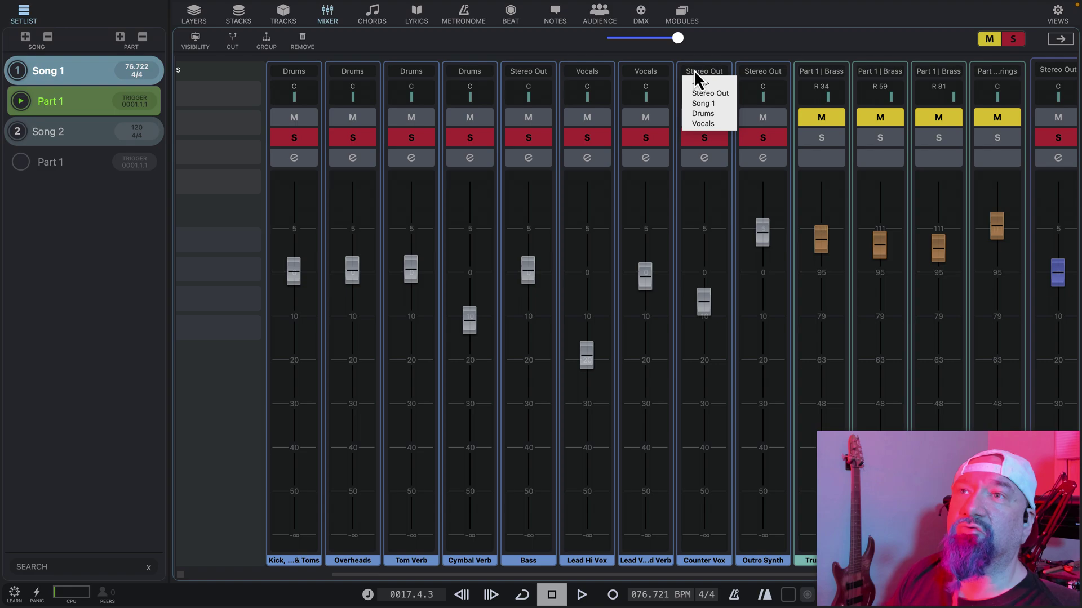
{"action": "left_click", "coordinate": [708, 122]}
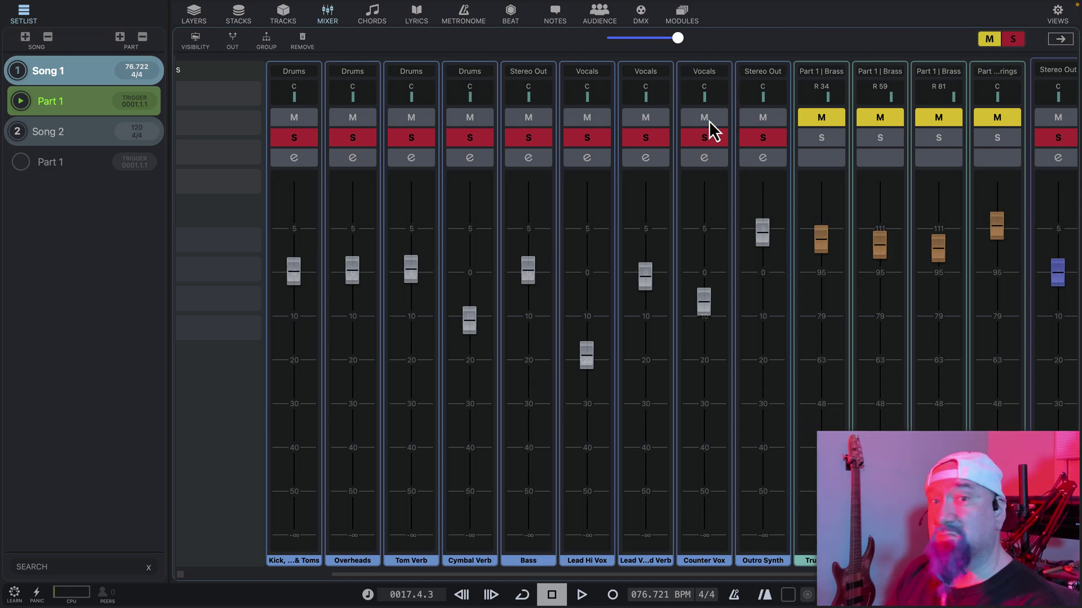